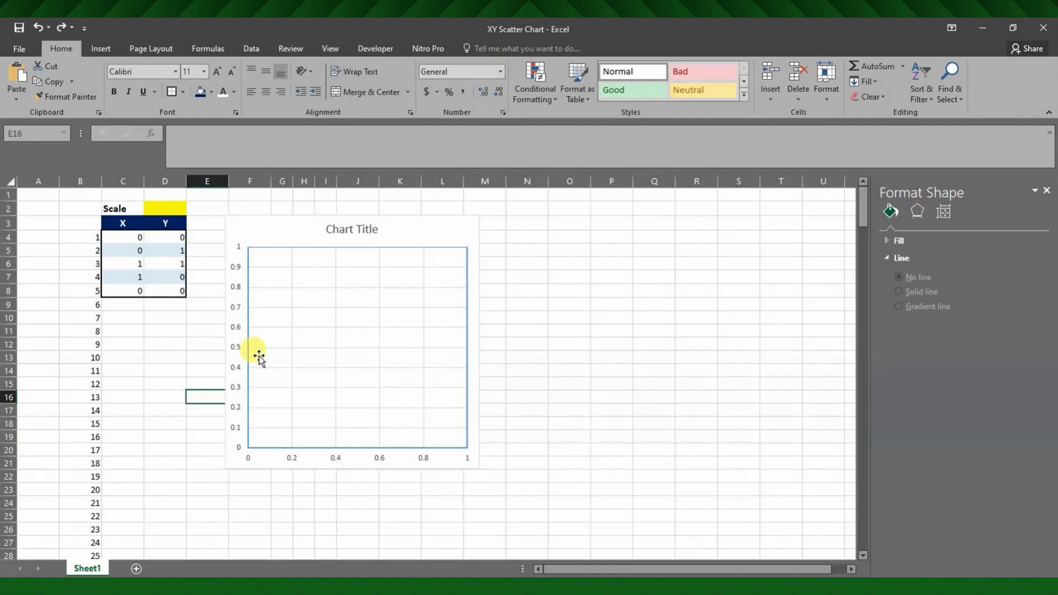
Step: Extend the X values of the chart's data series to C4:C203 on Sheet1
click(349, 338)
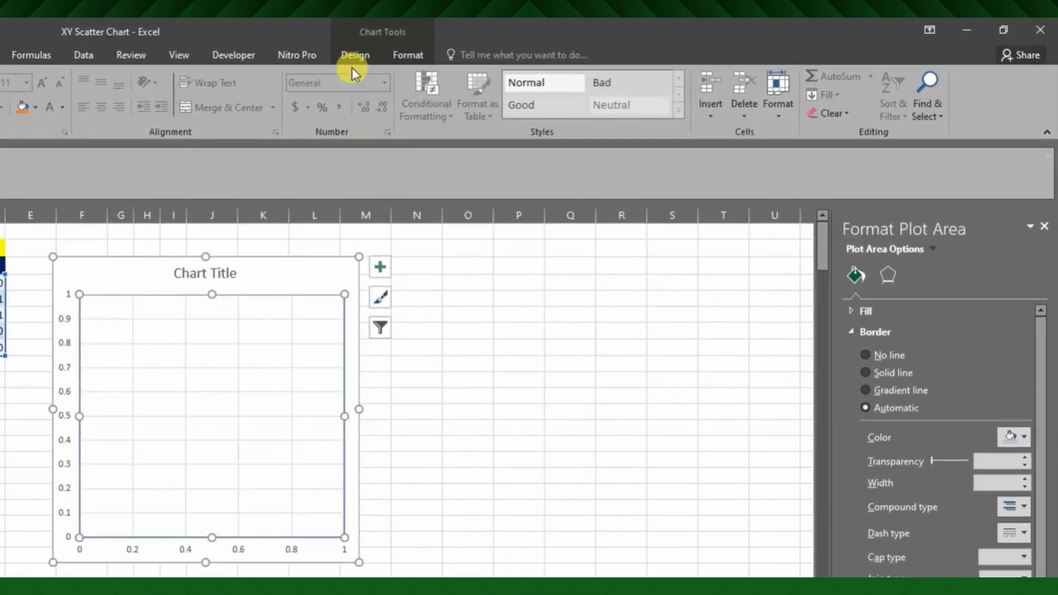
click(372, 51)
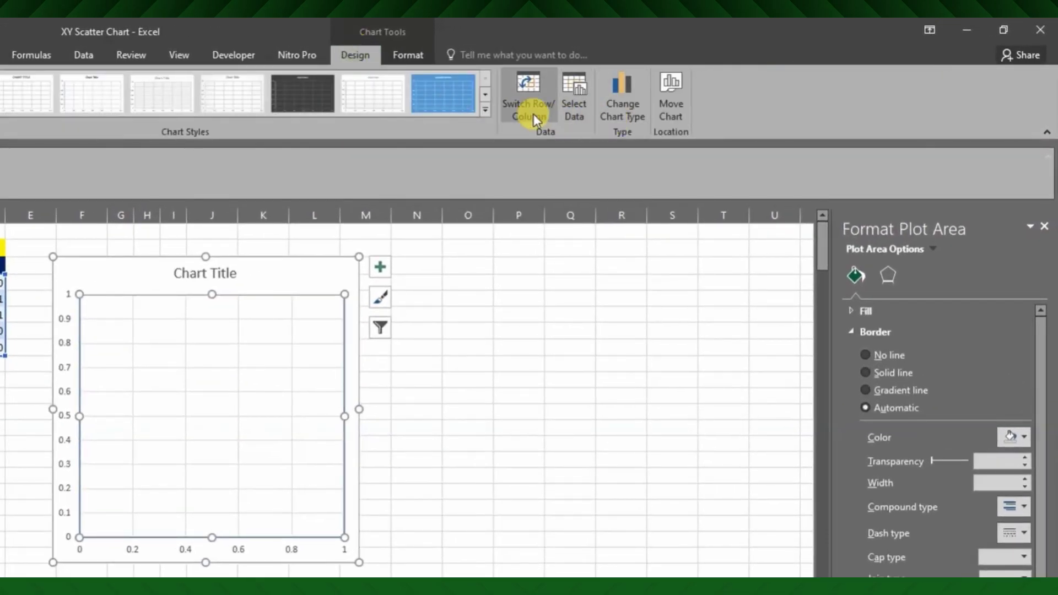
click(576, 113)
click(349, 417)
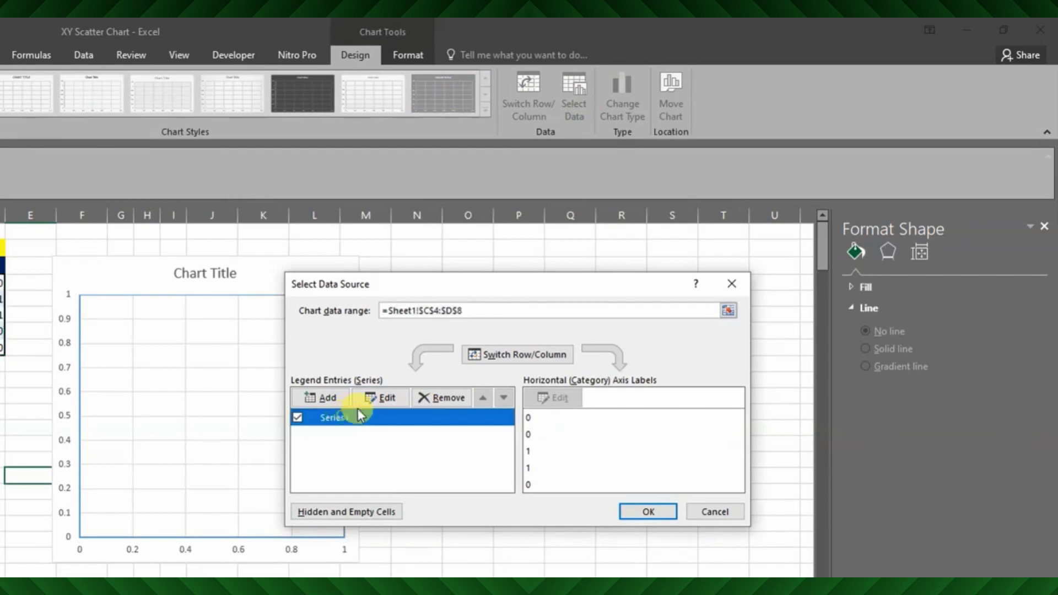
click(386, 398)
click(561, 404)
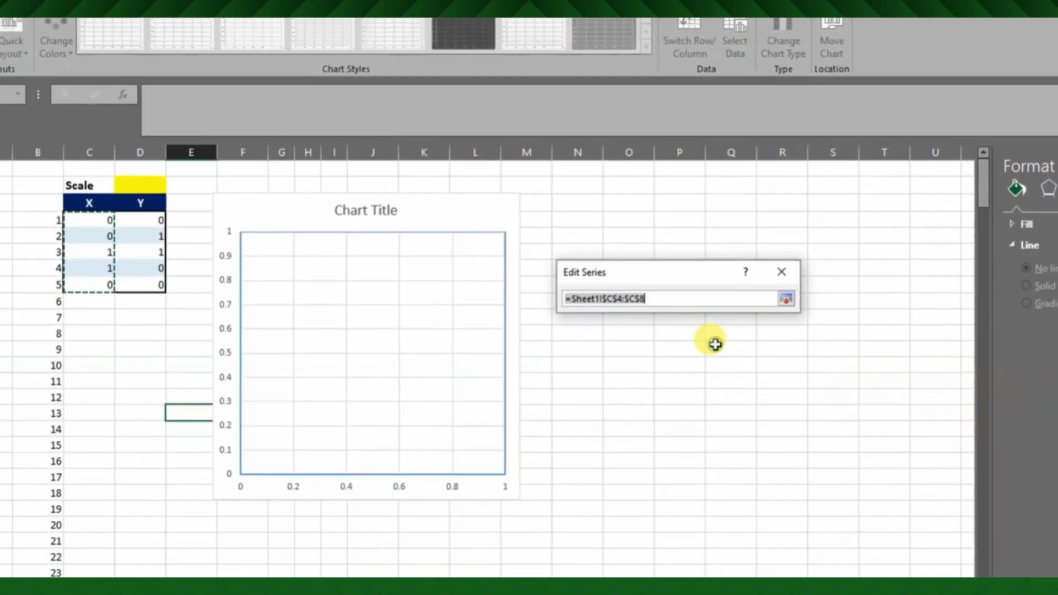
drag(0, 296, 0, 306)
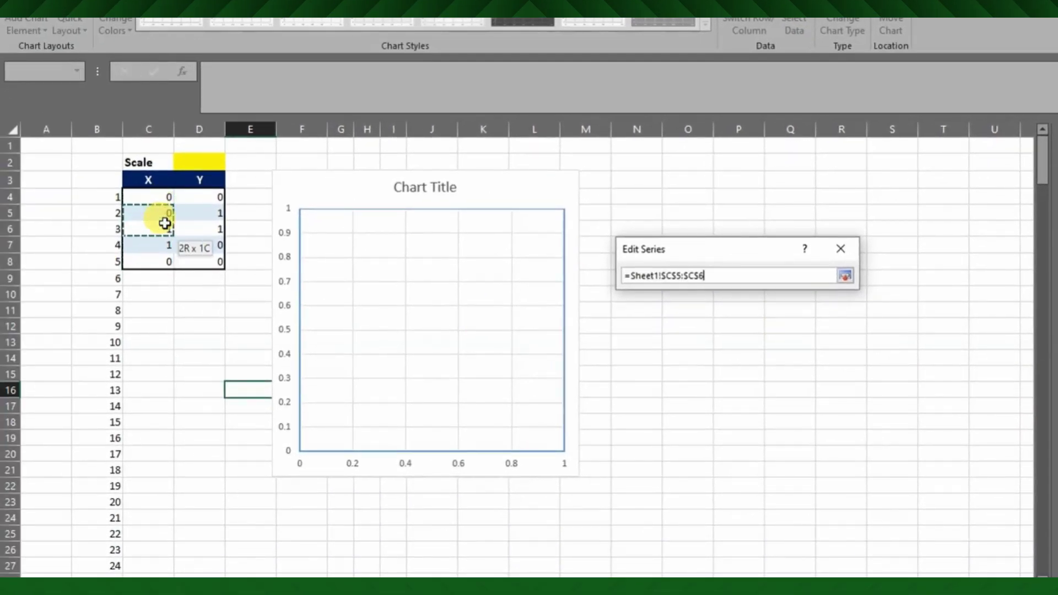
drag(165, 224, 156, 508)
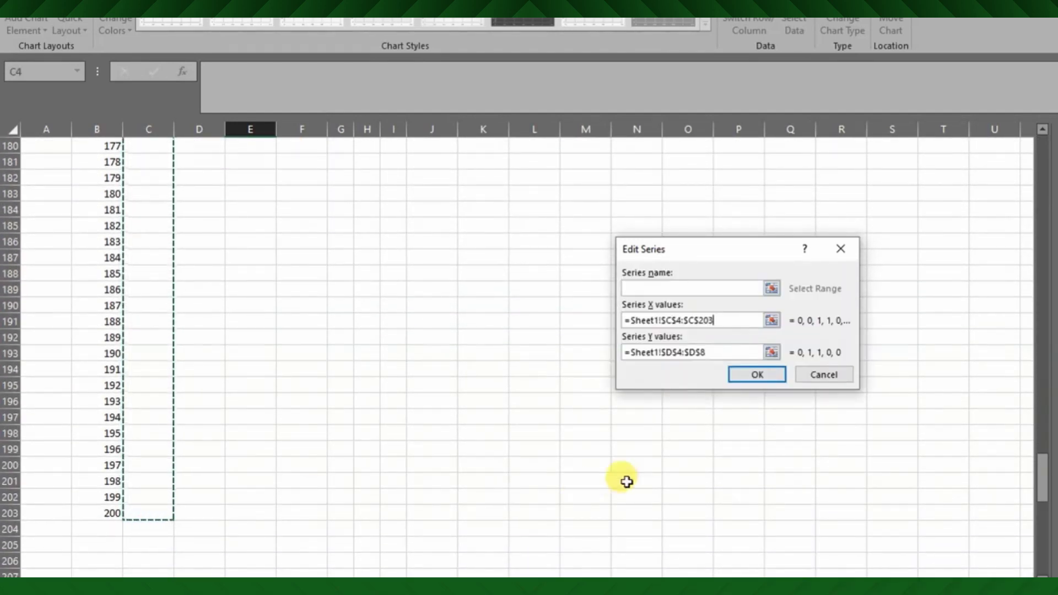
Step: Extend the series' Y values to D4:D203 and apply the new data source to the chart
click(726, 350)
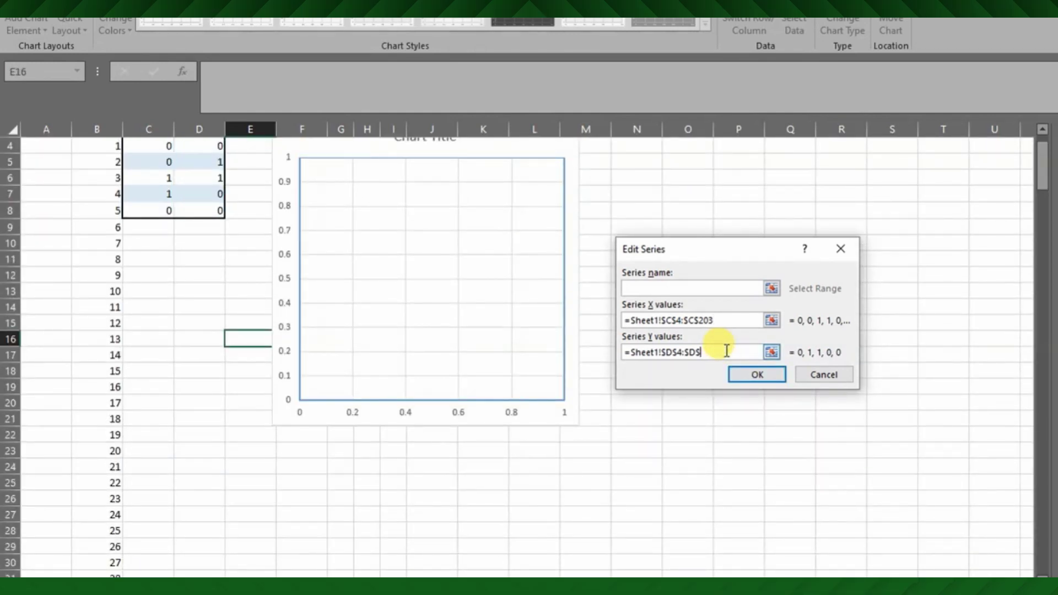
click(769, 379)
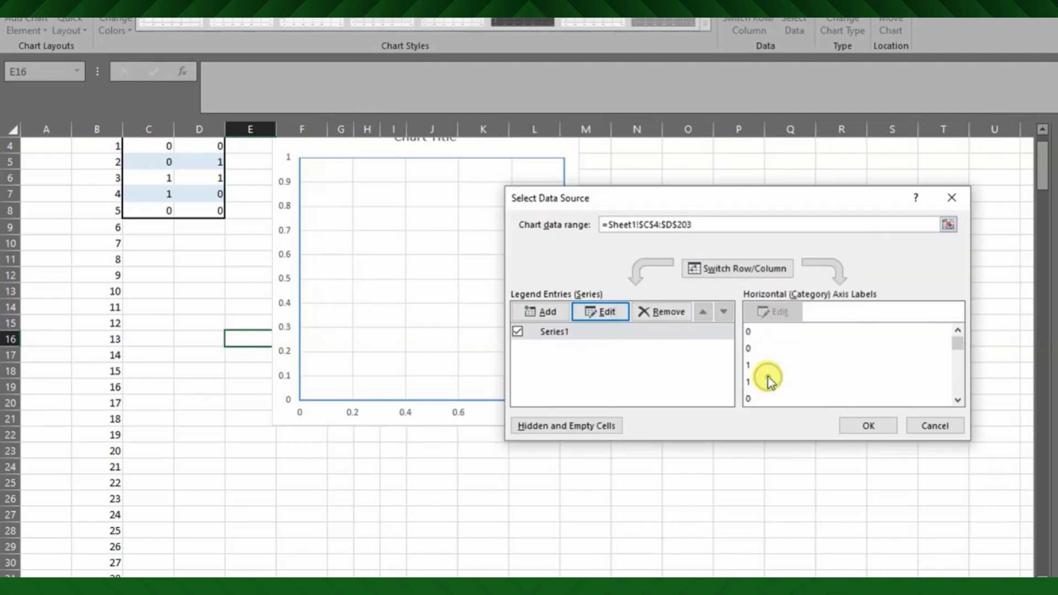
click(869, 430)
click(445, 342)
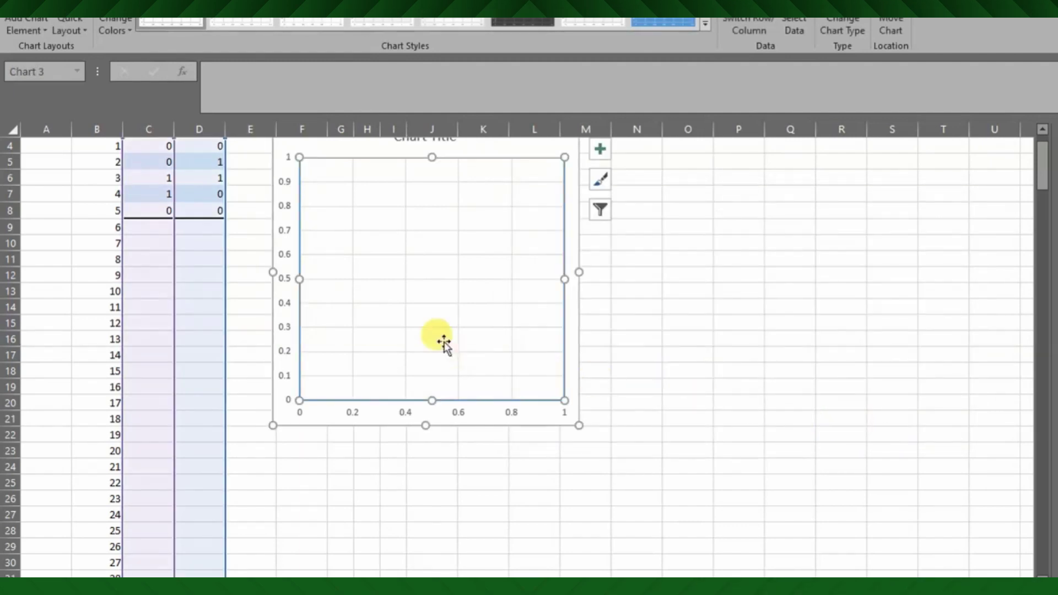
Step: Enter the formula =C4+(C5-C4)*Scale in cell C9, using the named Scale cell D2
scroll(333, 333, up, 1)
click(148, 276)
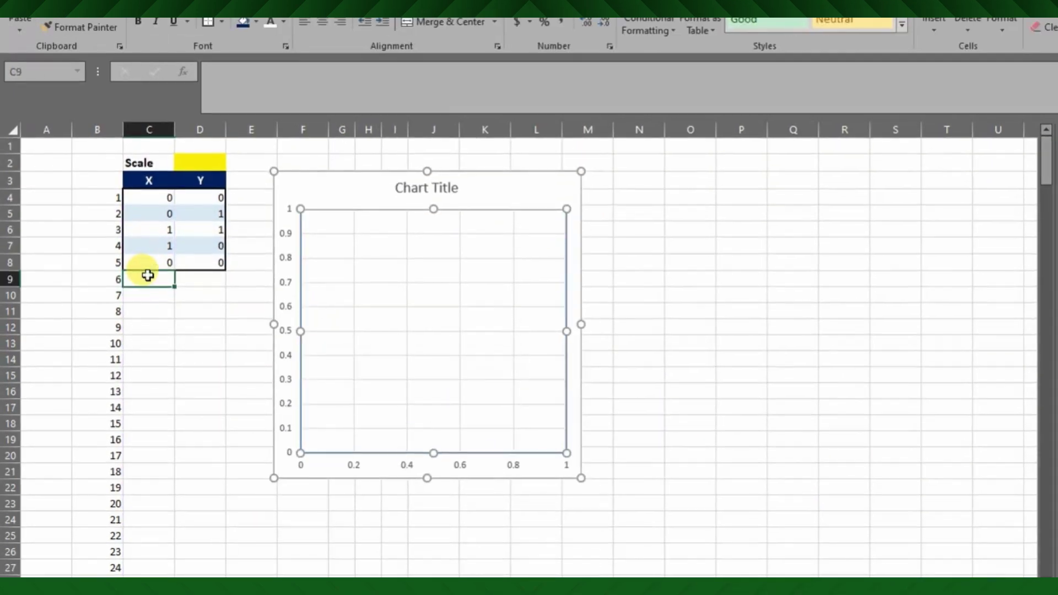
text(=)
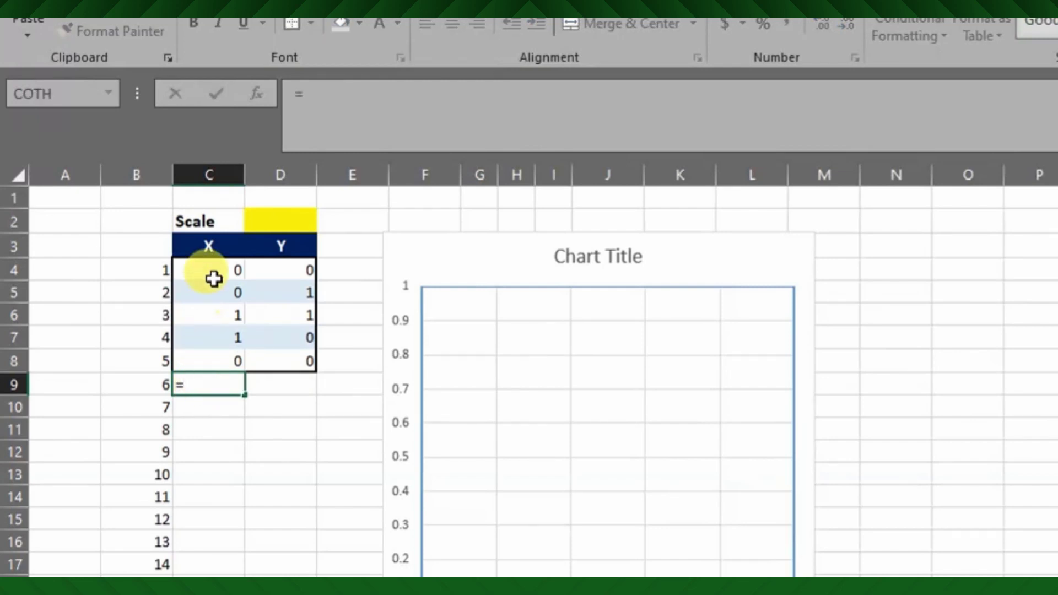
click(220, 269)
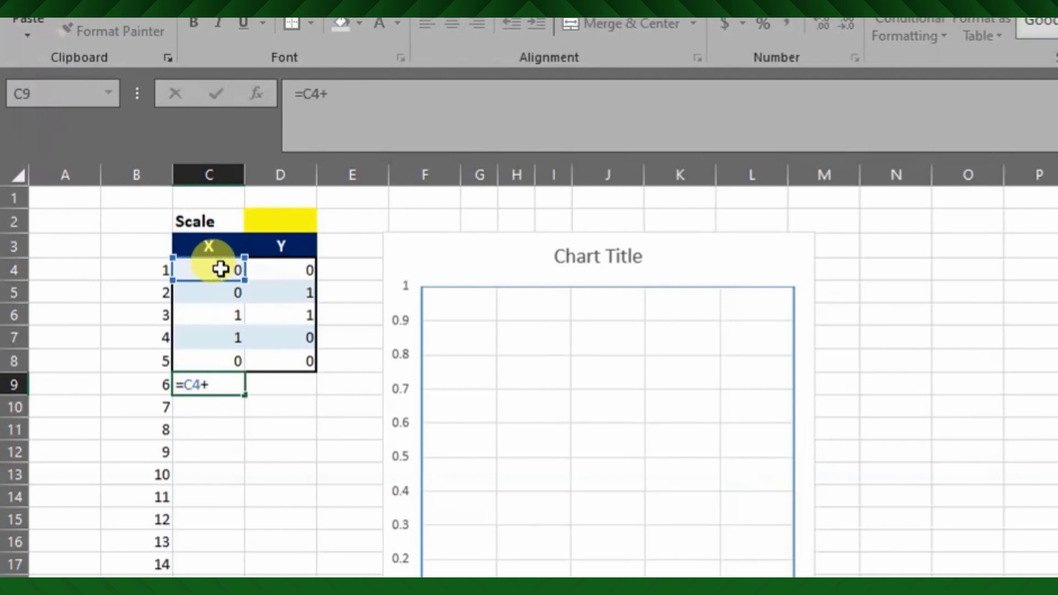
text(+()
click(207, 295)
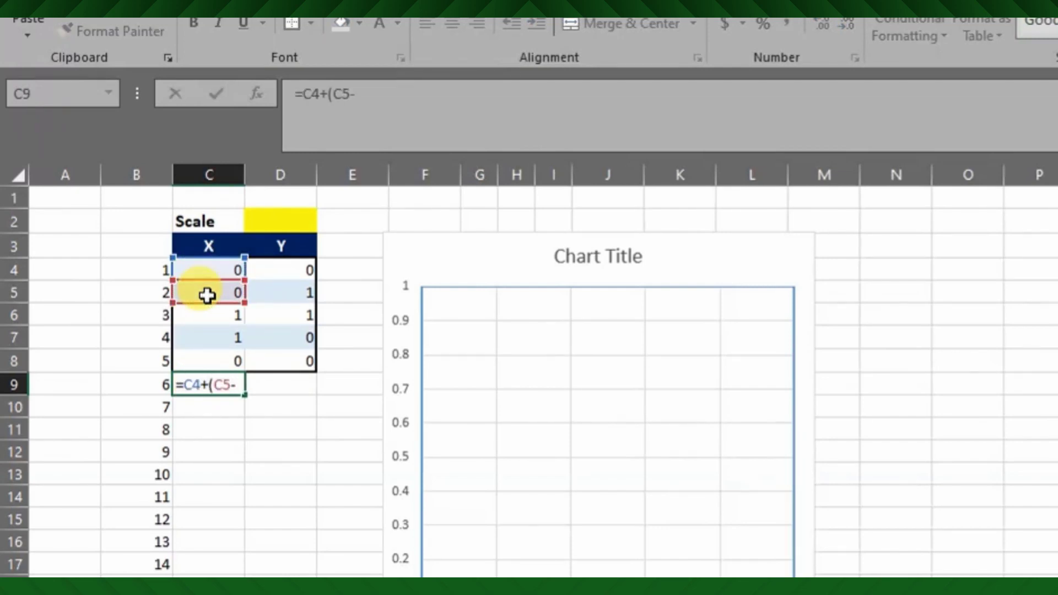
click(208, 273)
click(371, 78)
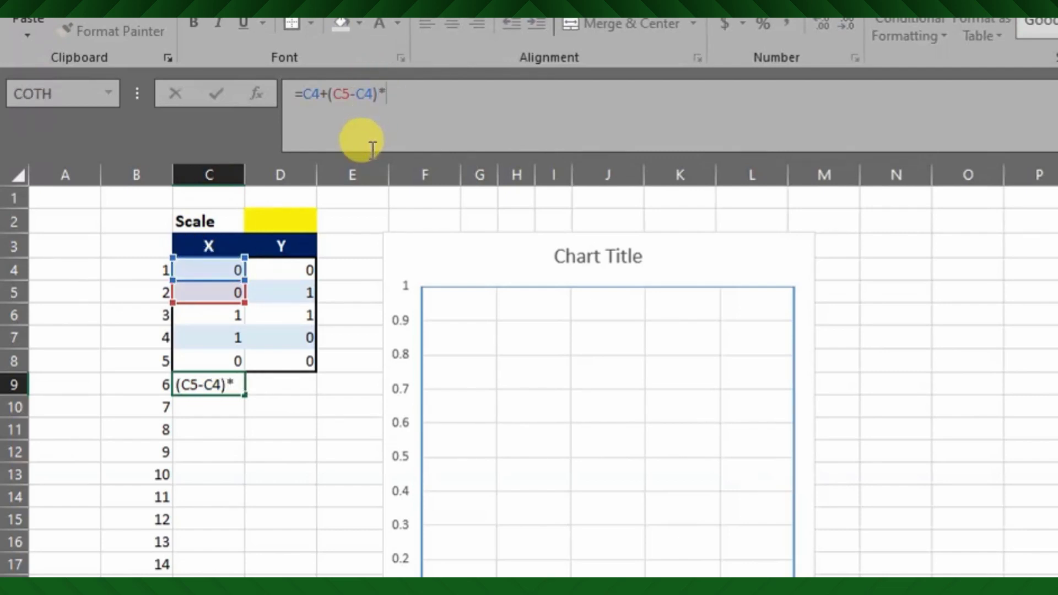
click(294, 230)
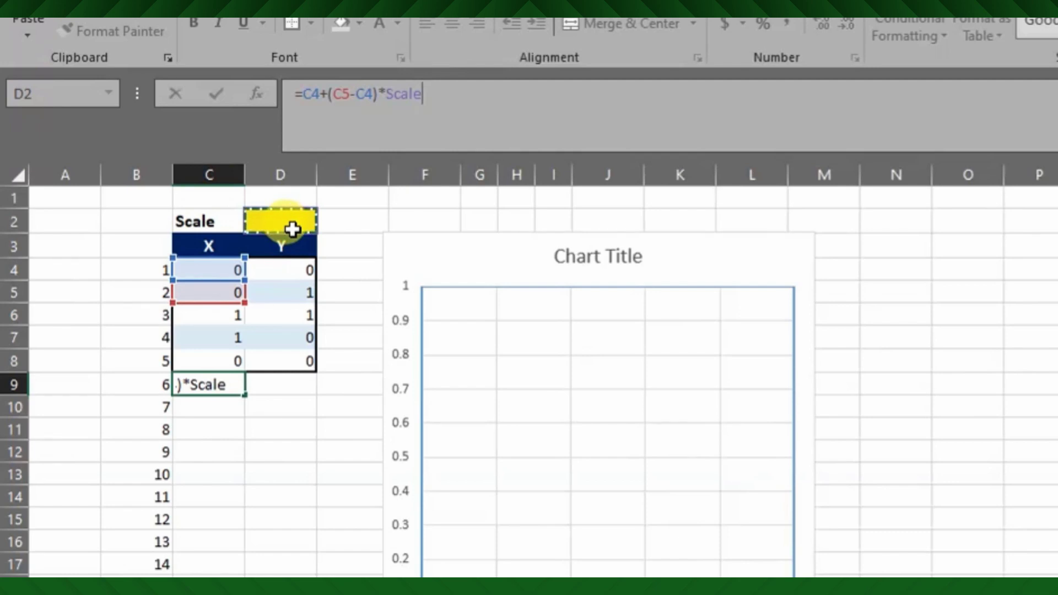
key(Return)
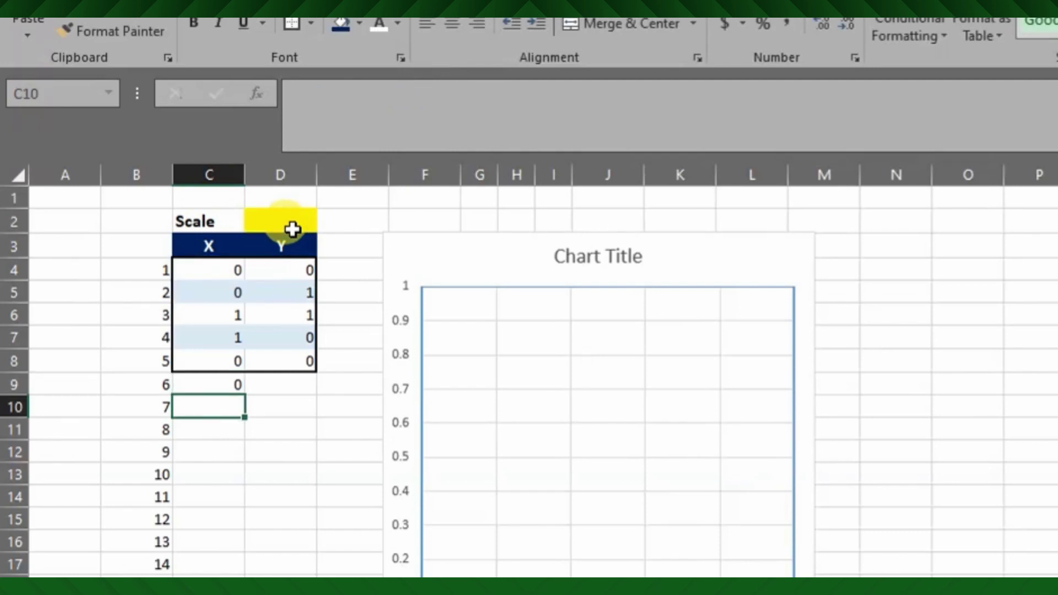
Step: Copy the C9 formula across to D9 and check its references to the Y column
click(243, 384)
drag(245, 394, 299, 396)
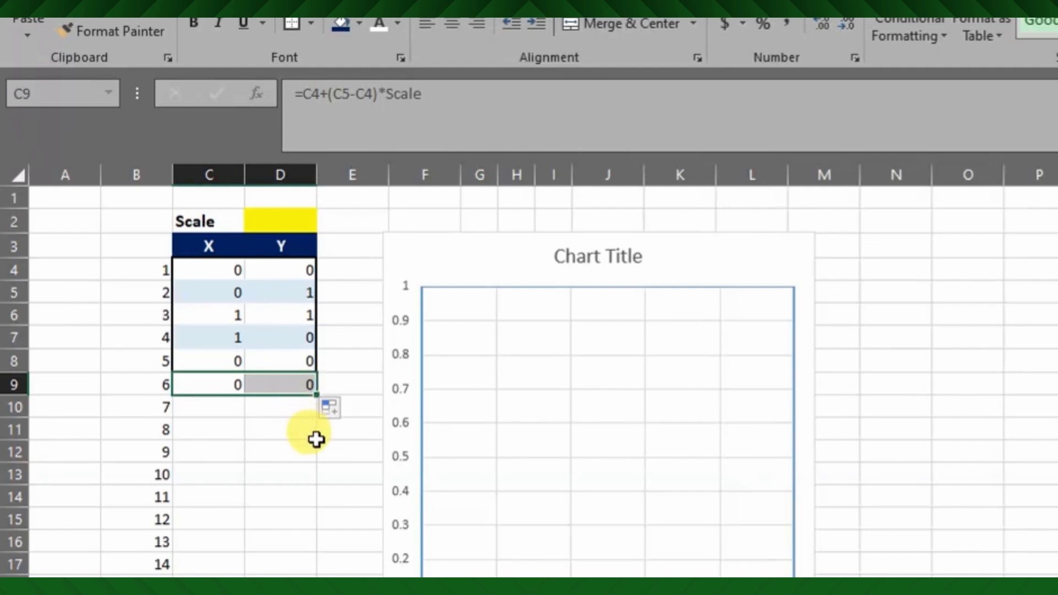
click(287, 385)
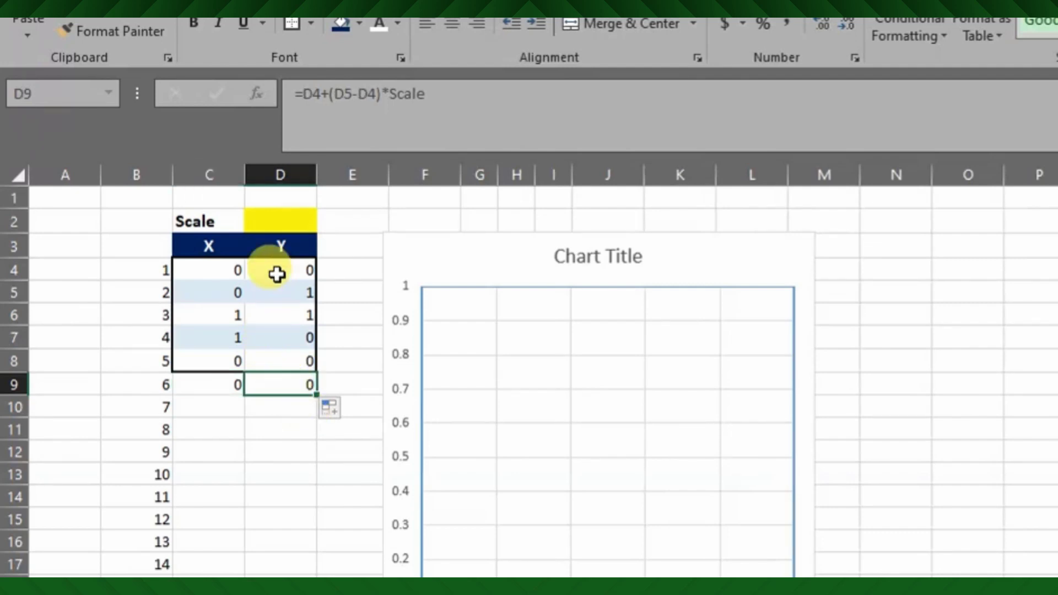
Step: Set the Scale value in D2 to 94% and check the recalculated formula cell D9
click(269, 226)
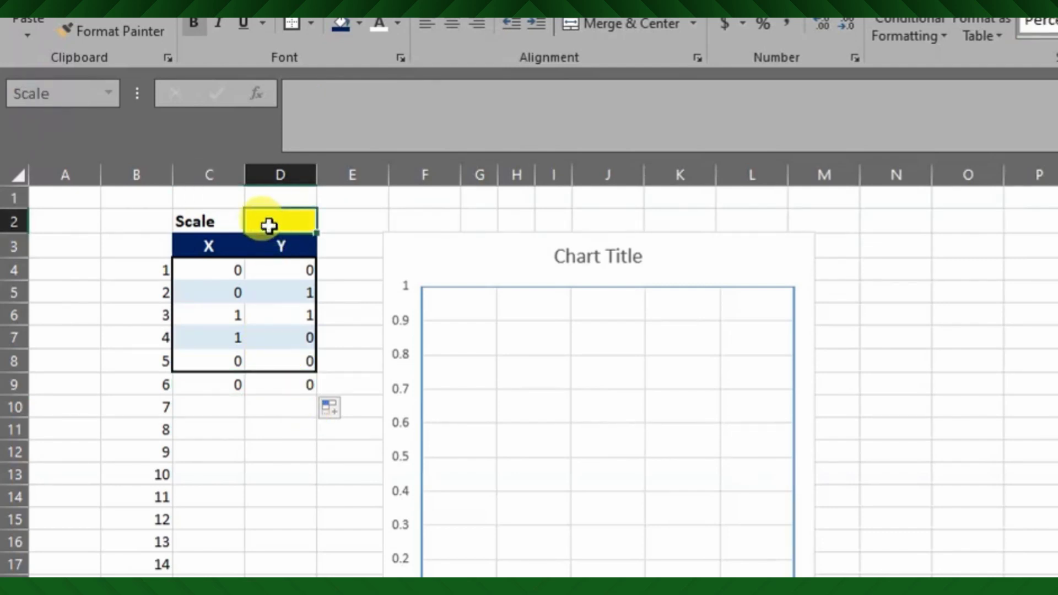
text(94)
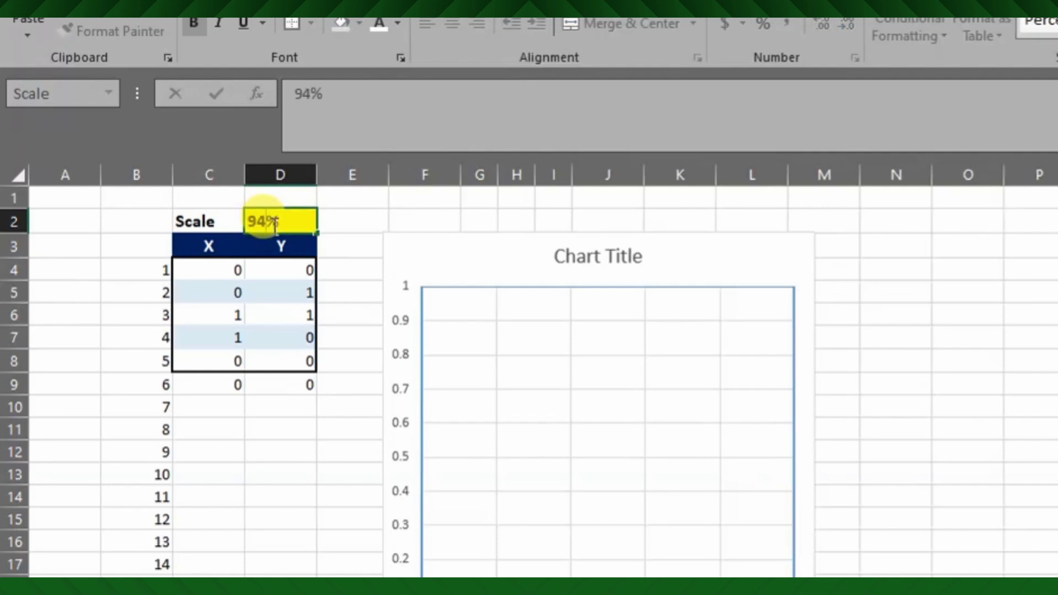
key(Return)
click(248, 382)
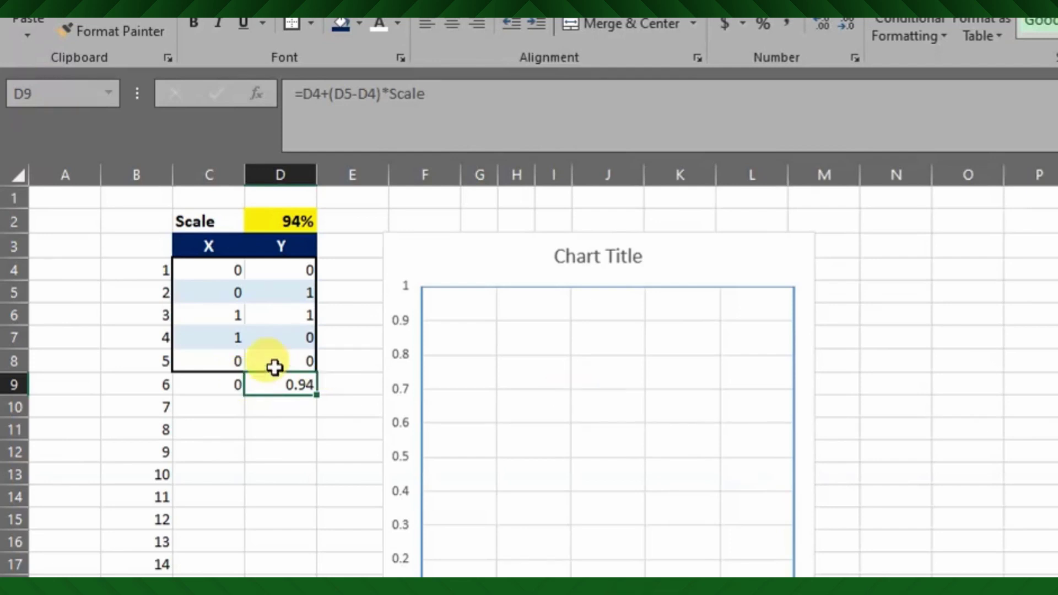
Step: Fill the X and Y formulas from row 9 down through row 203 and return to the chart
mouse_move(219, 381)
mouse_down()
mouse_move(281, 411)
mouse_move(309, 386)
mouse_move(316, 481)
mouse_up()
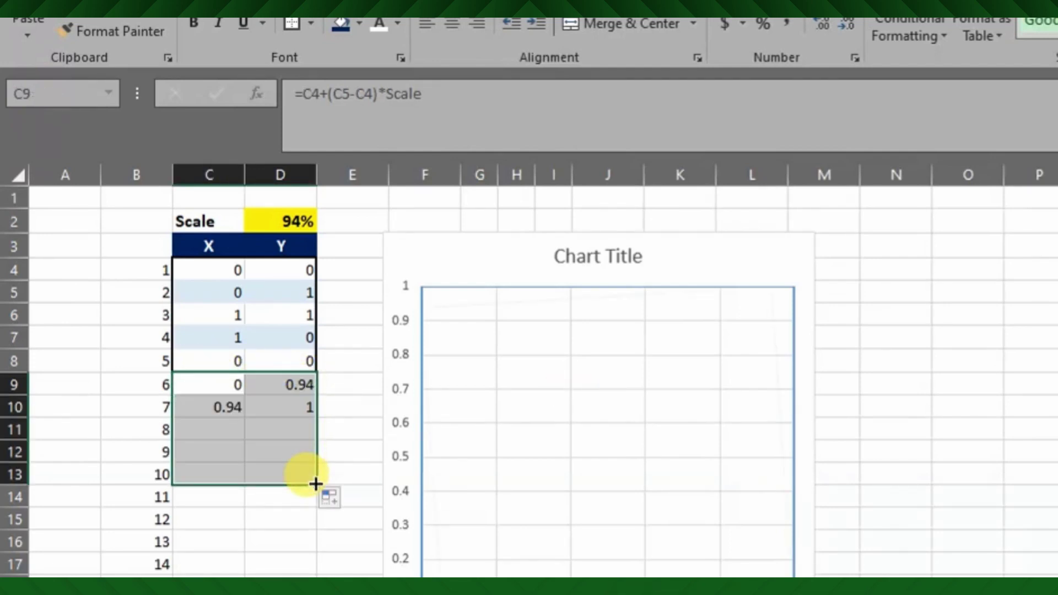
click(280, 469)
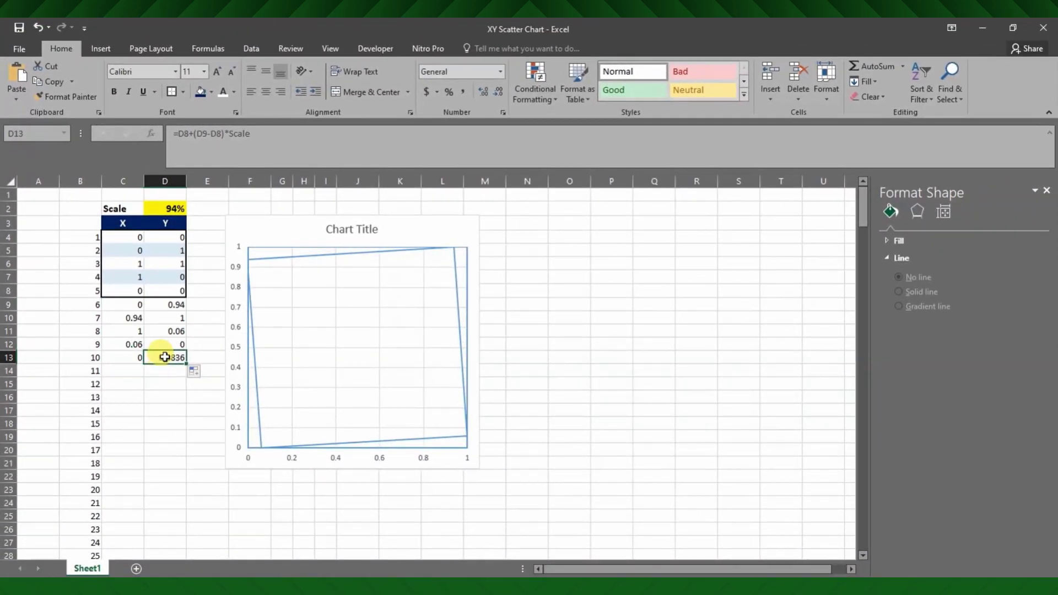
drag(133, 356, 175, 542)
scroll(327, 416, up, 19)
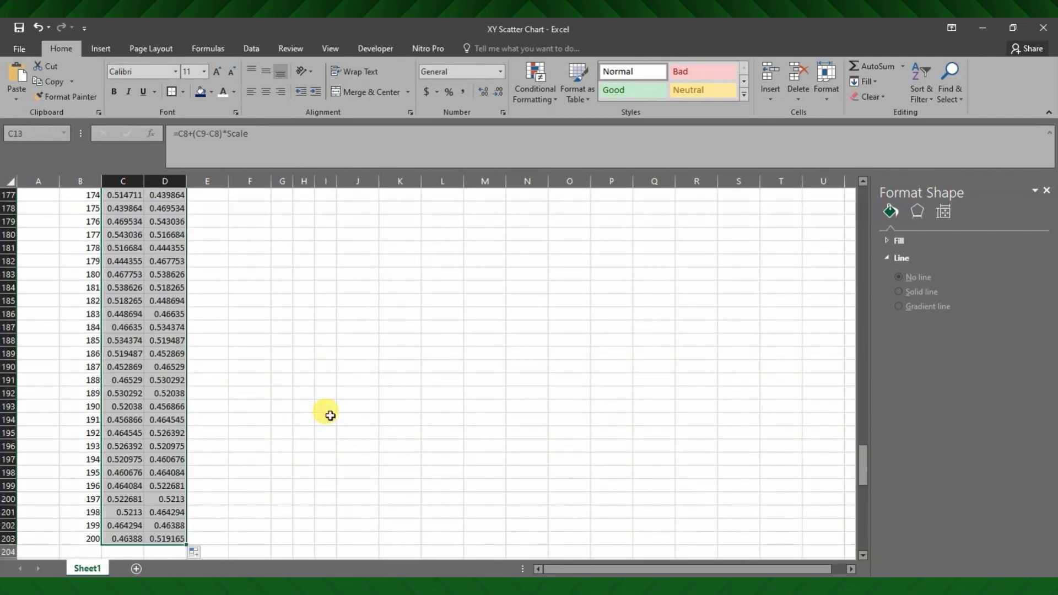
scroll(330, 415, up, 20)
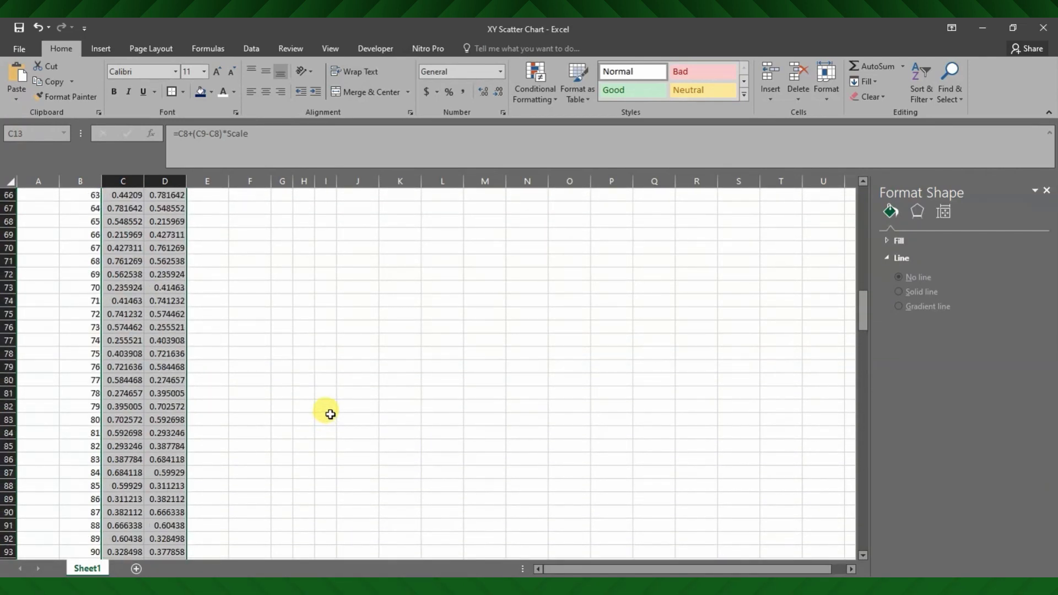
scroll(330, 414, up, 8)
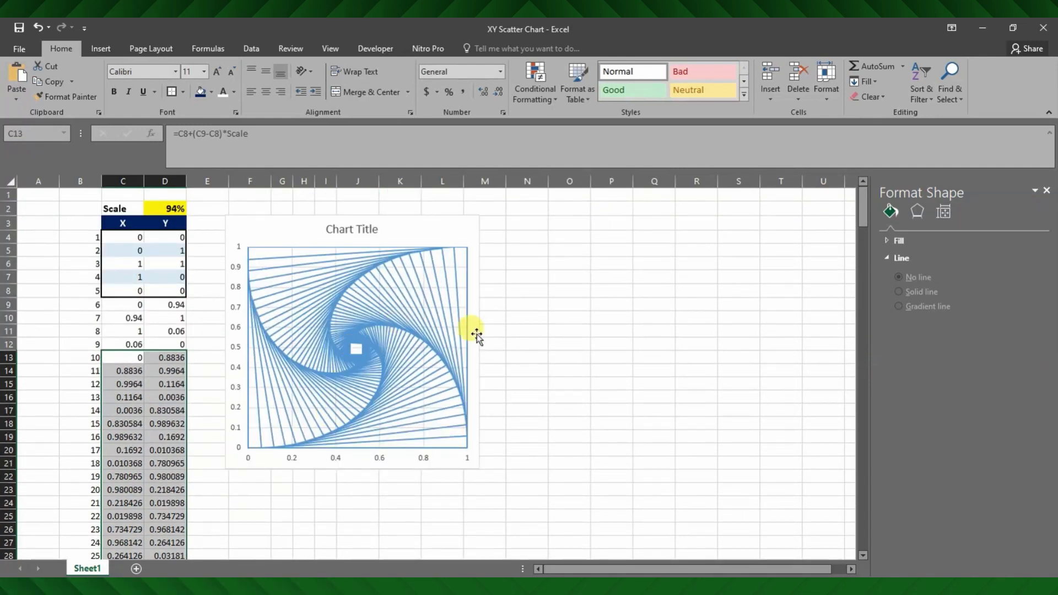
click(518, 340)
Step: Try Scale values of 93% and 98% to vary the spiral pattern in the chart
mouse_move(372, 320)
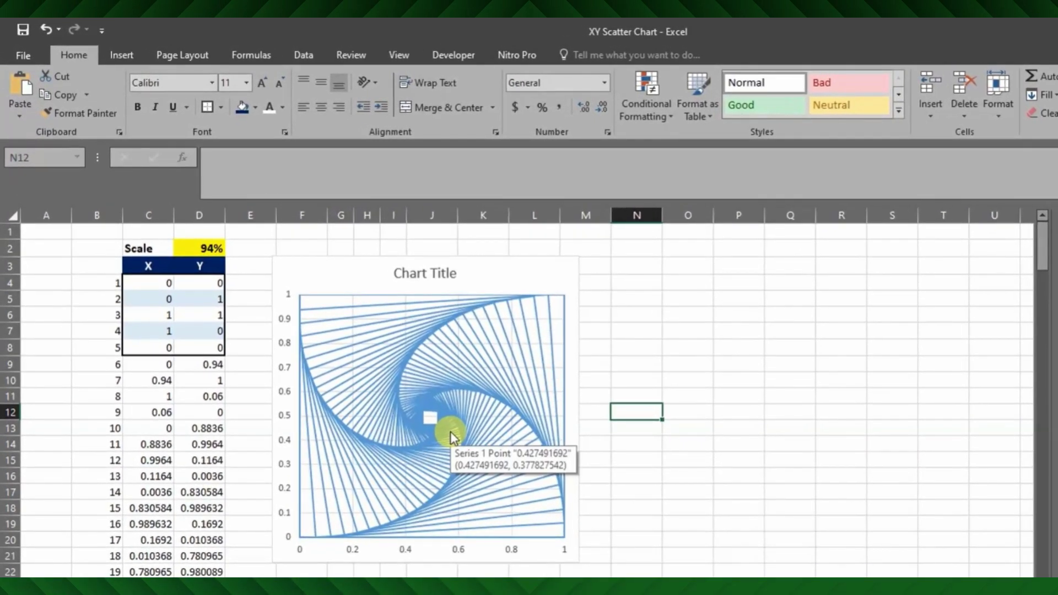
click(214, 246)
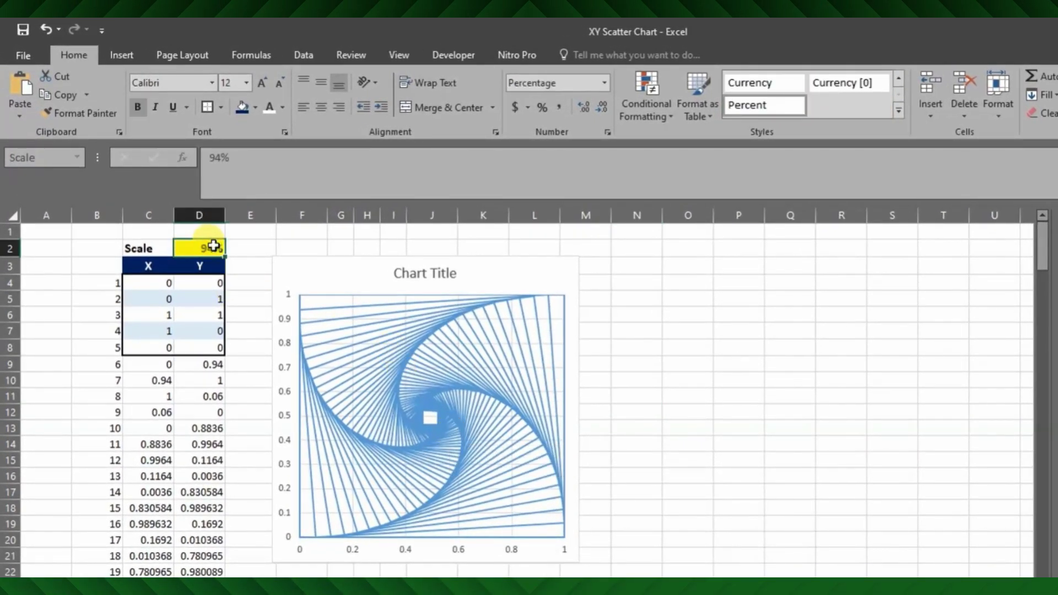
text(93%)
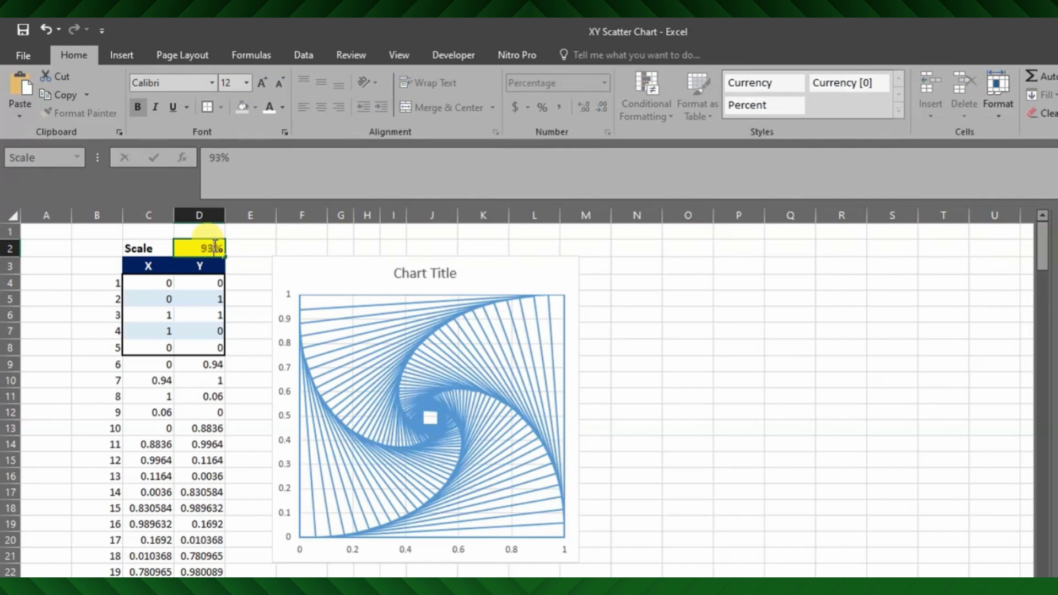
key(Return)
click(214, 246)
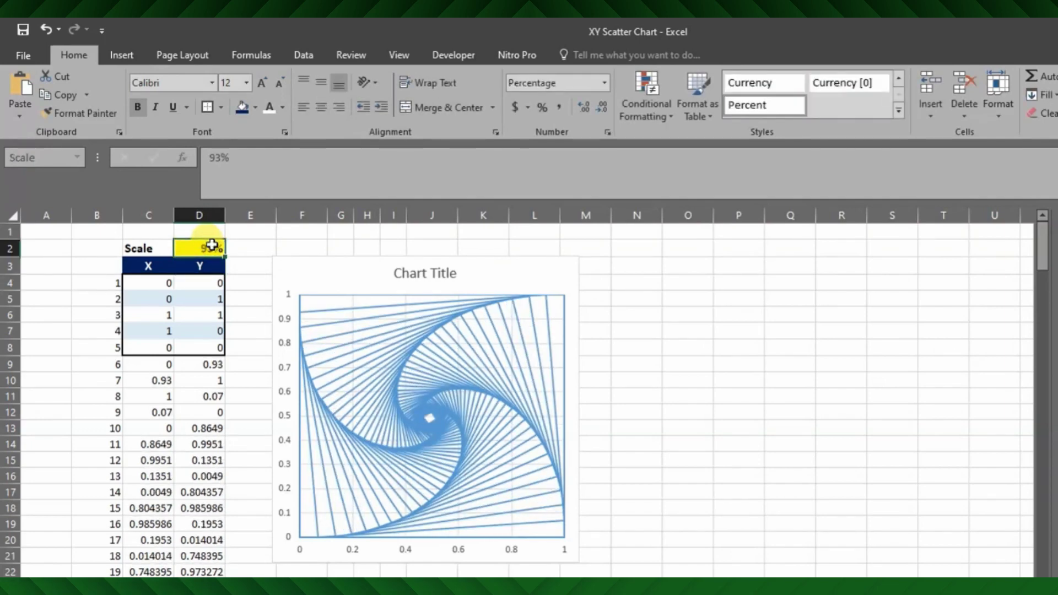
text(98%)
key(Return)
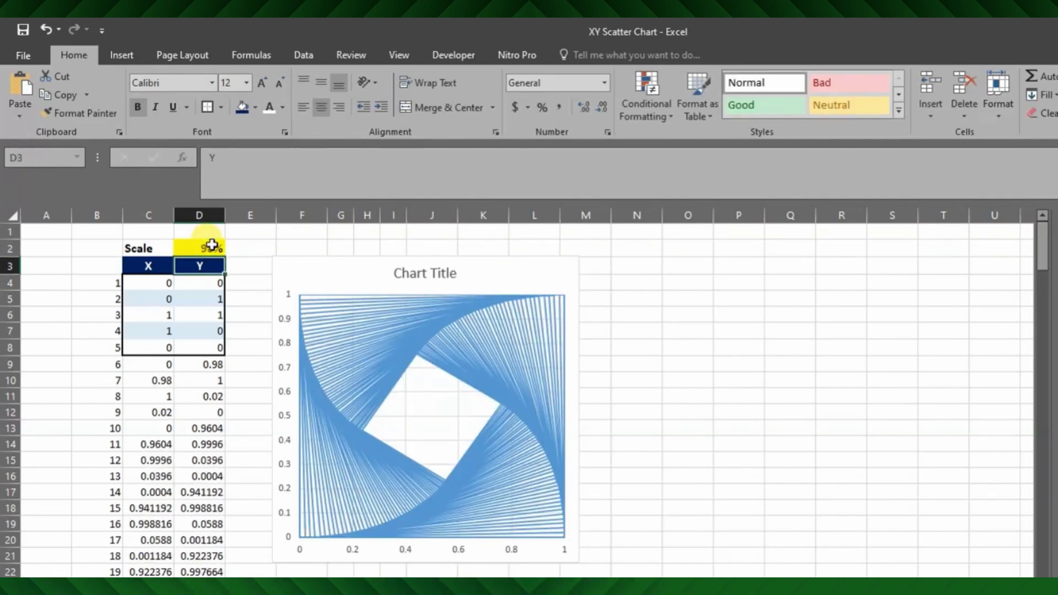
Step: Set the Scale value in D2 to 80%
click(213, 246)
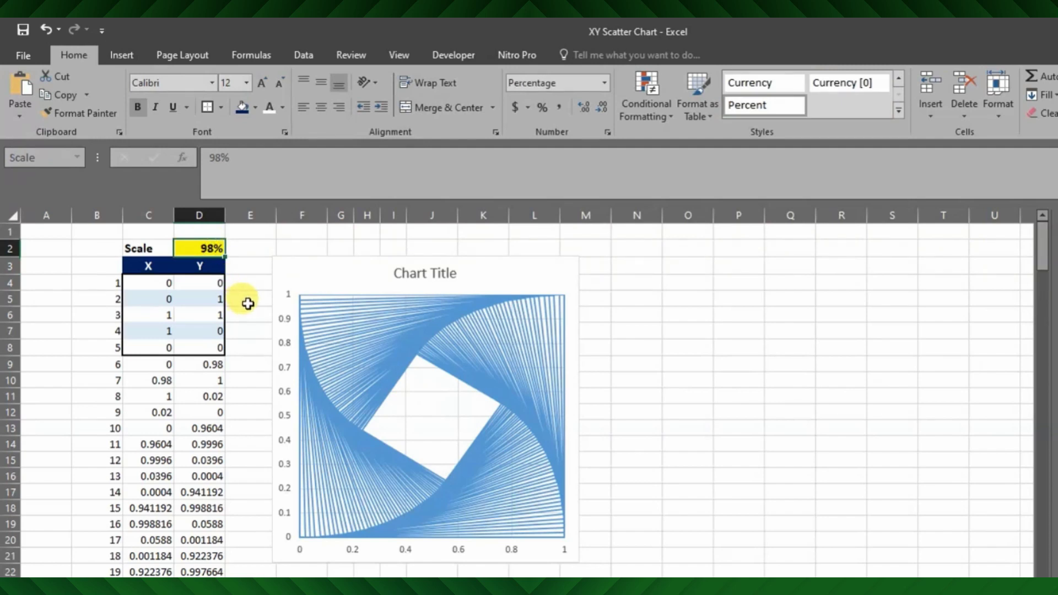
text(80)
key(Return)
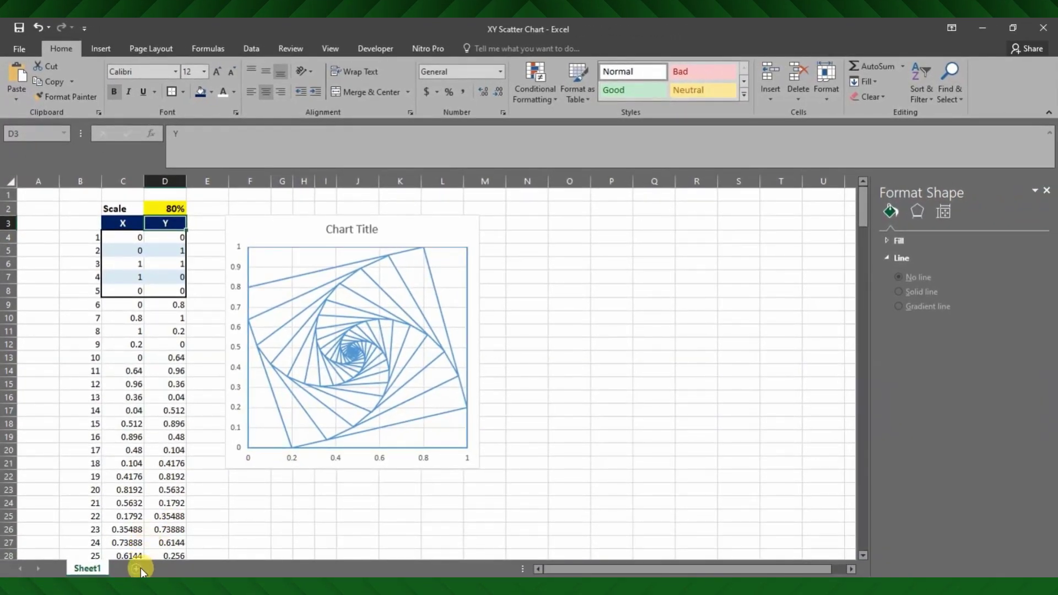
Step: Add a new sheet named Triangle and insert an empty Scatter with Straight Lines chart on it
click(137, 569)
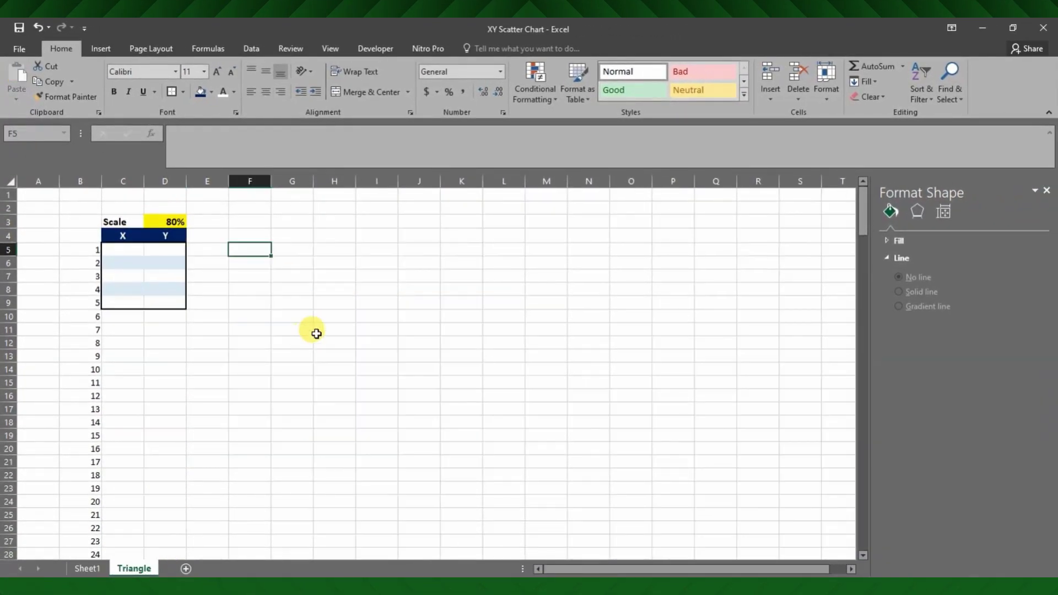
click(89, 46)
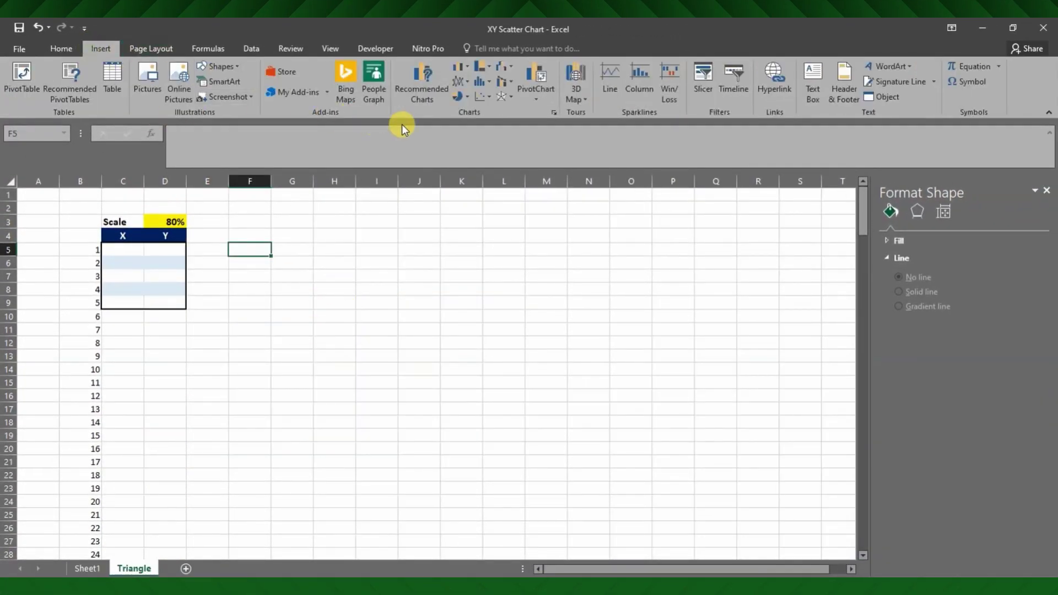
click(503, 97)
click(483, 97)
click(483, 97)
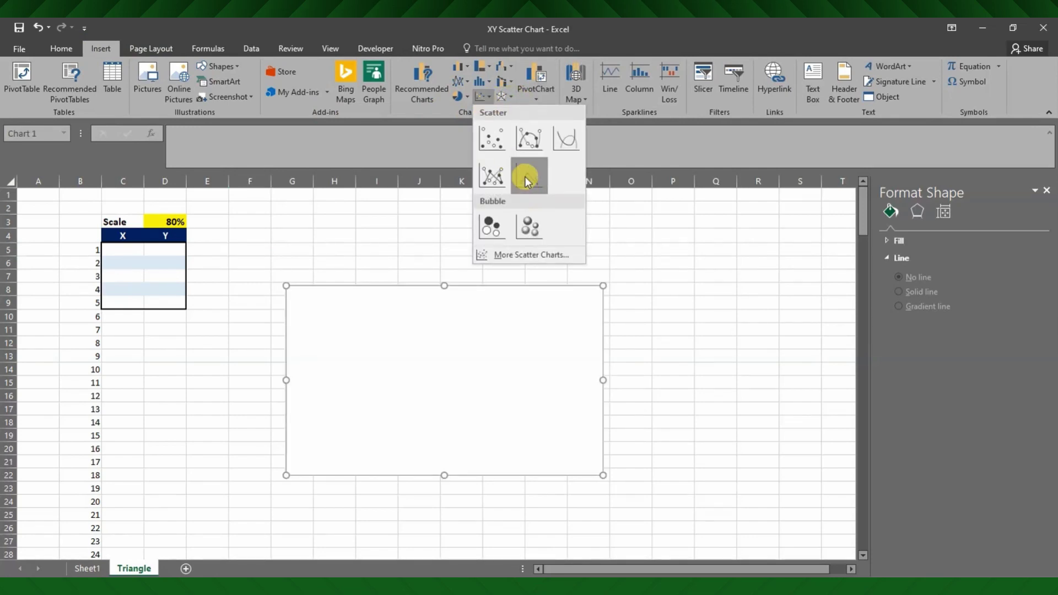
click(526, 181)
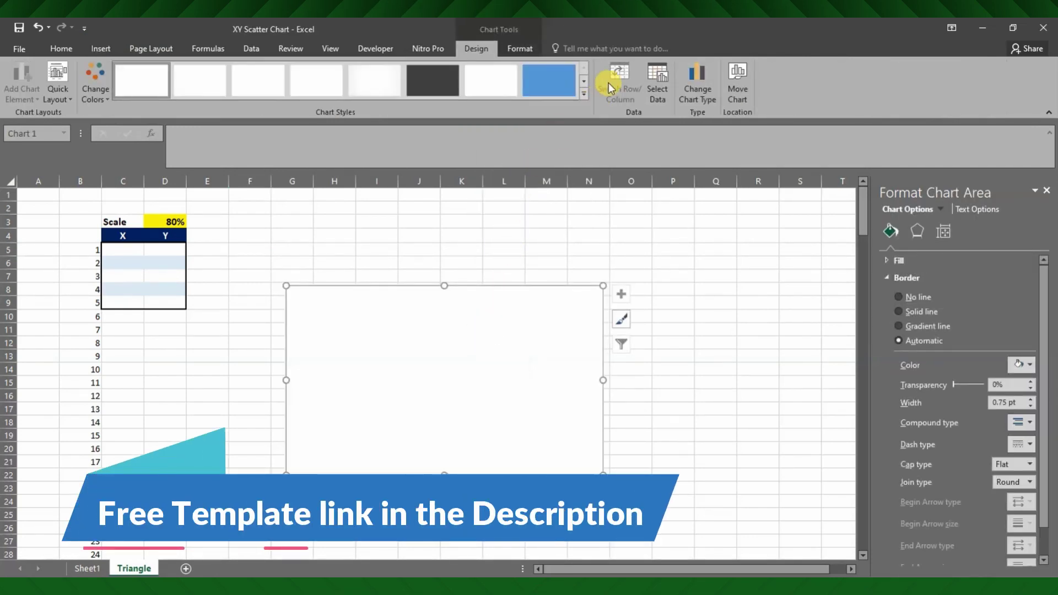
Step: Add a data series to the empty chart with X values C5:C8 and Y values D5:D8
click(656, 87)
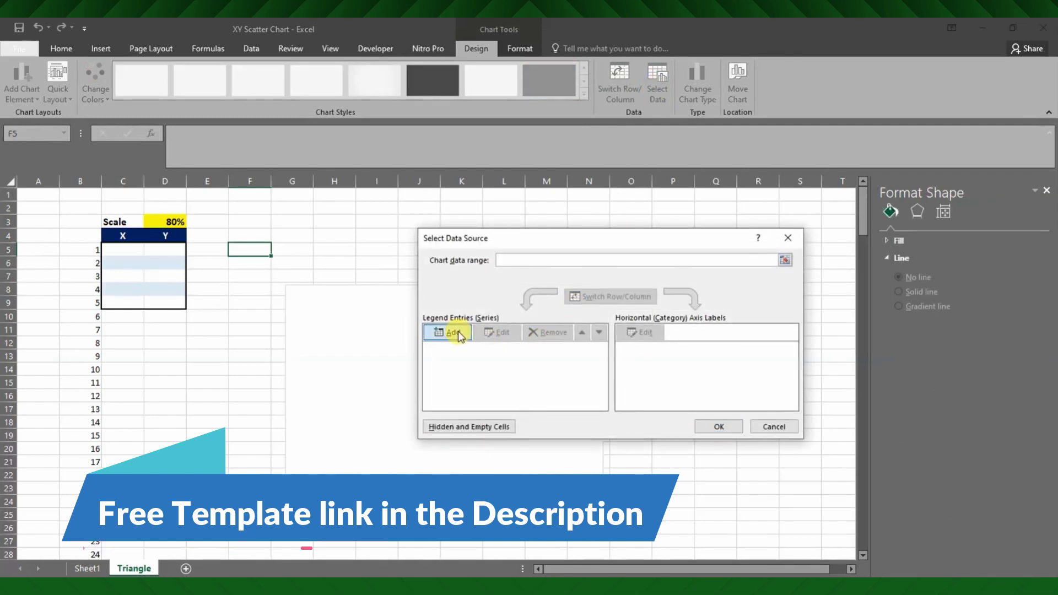
click(453, 333)
click(642, 338)
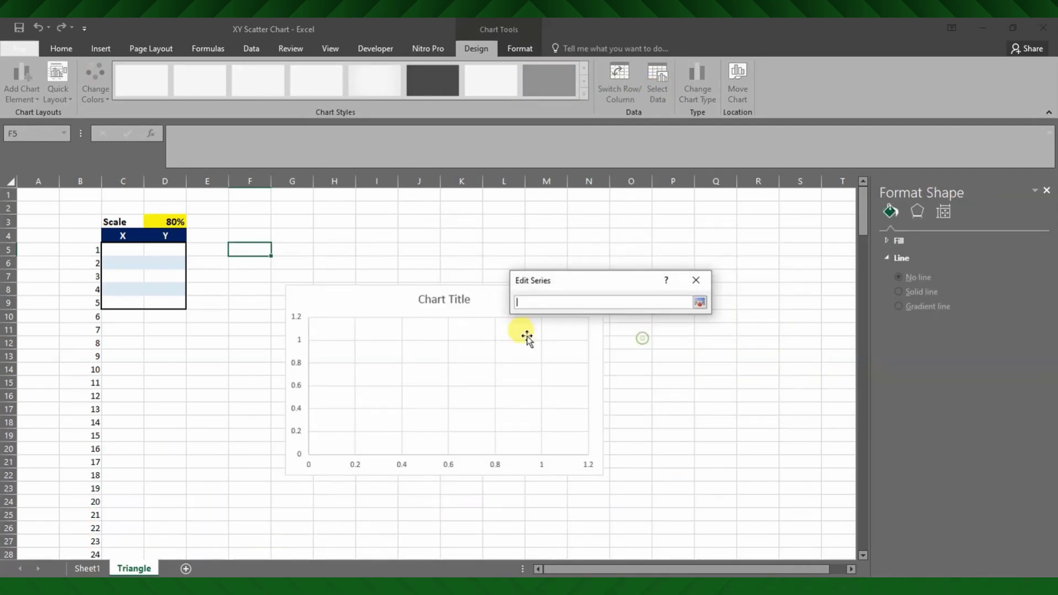
drag(132, 251, 143, 287)
click(639, 366)
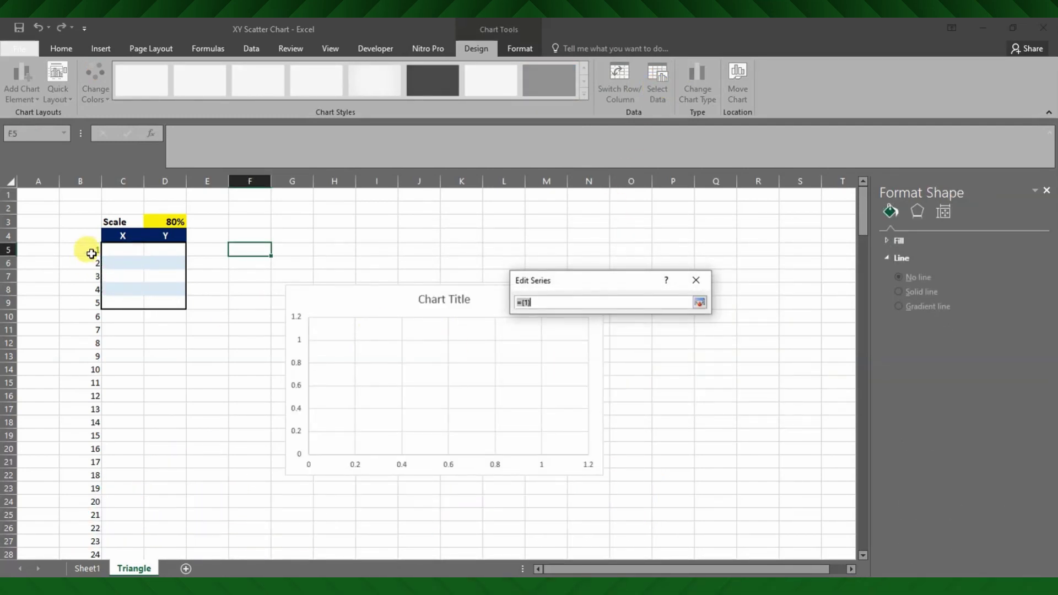
drag(164, 250, 166, 288)
click(617, 384)
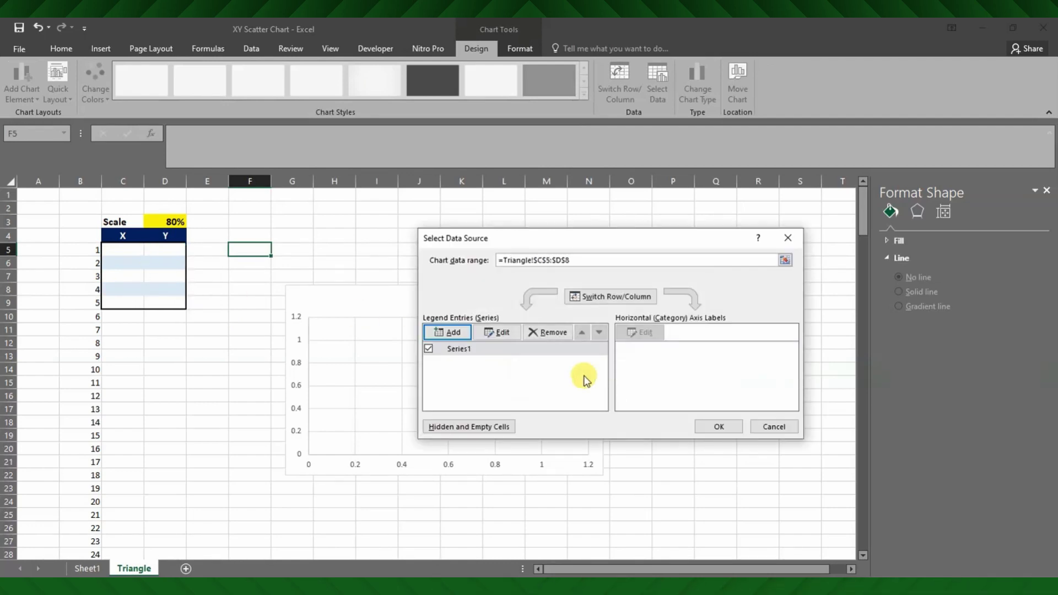
click(728, 427)
Step: Set the maximum bound of both the chart's vertical and horizontal axes to 1
right_click(291, 338)
click(323, 478)
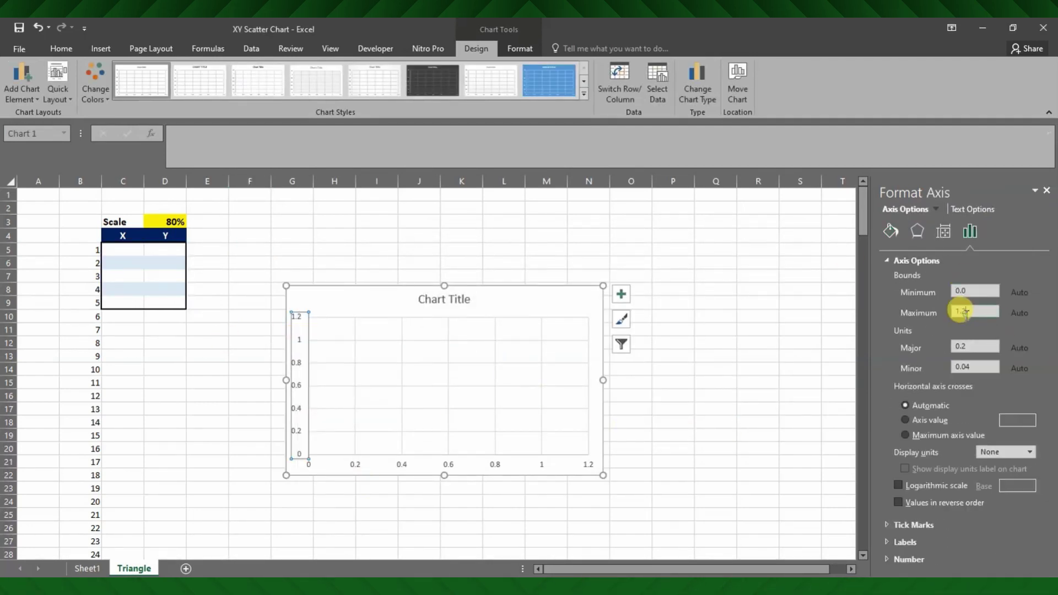
click(379, 465)
click(392, 463)
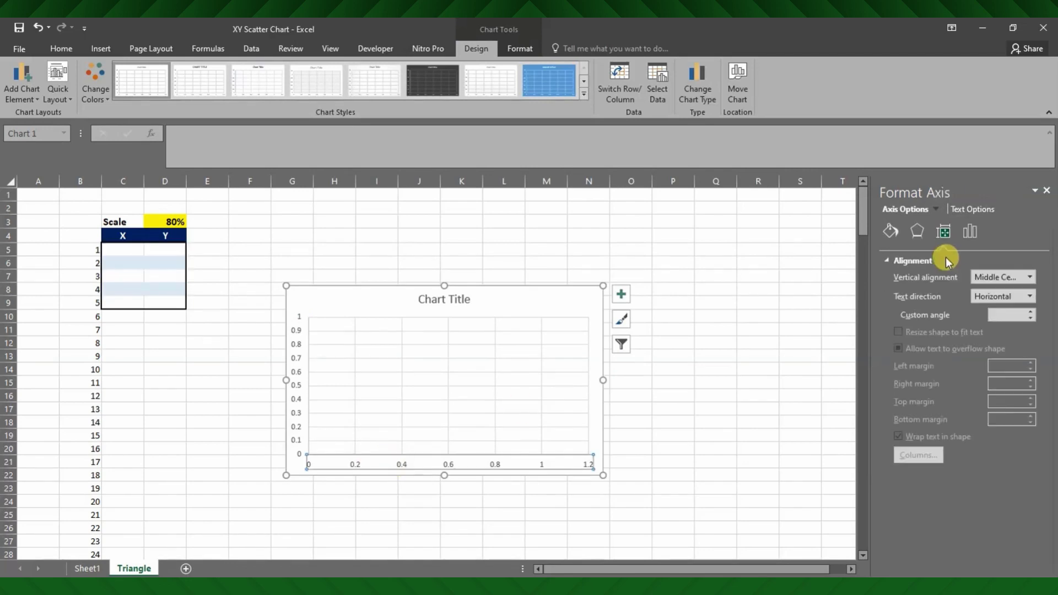
click(973, 233)
click(893, 261)
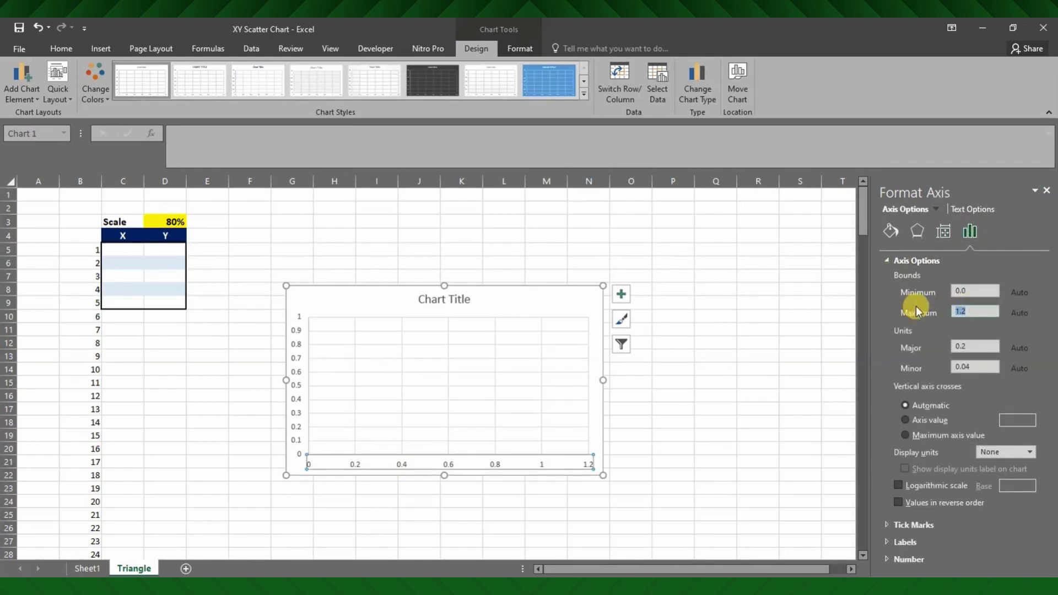
text(1)
click(758, 356)
Step: Resize the chart to a height of 4 inches and a width of 4 inches
click(548, 385)
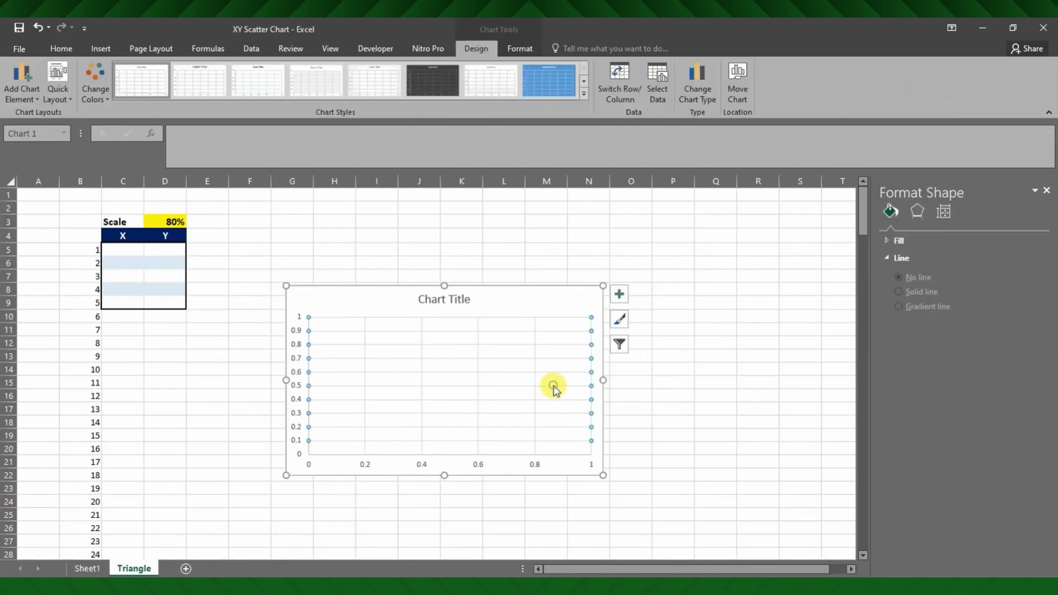
click(562, 295)
text(4)
key(Tab)
text(4)
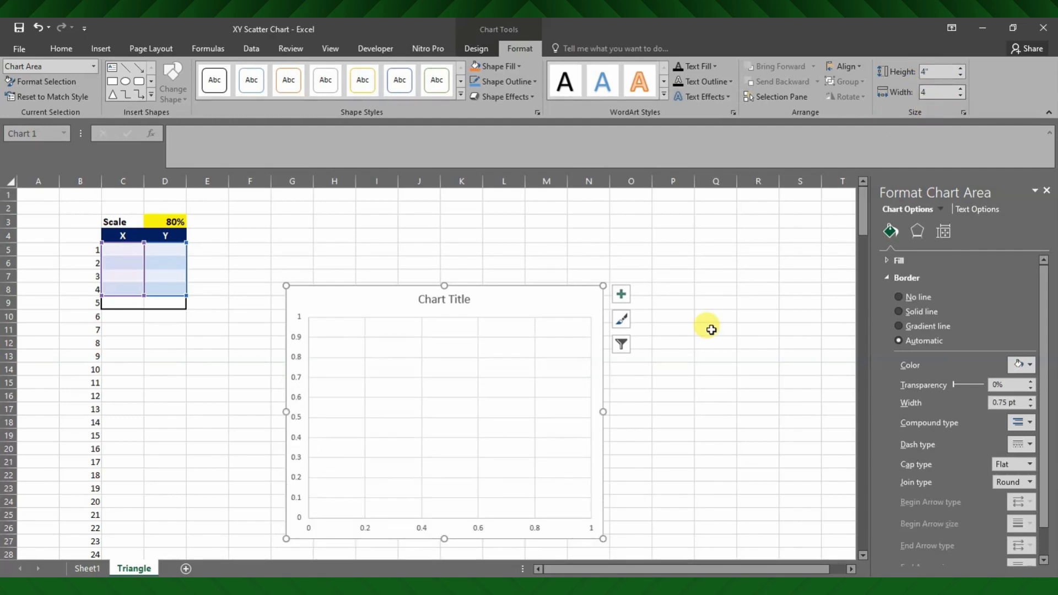
Step: Move the chart up beside the X and Y table and delete its title
click(402, 300)
drag(354, 296, 302, 233)
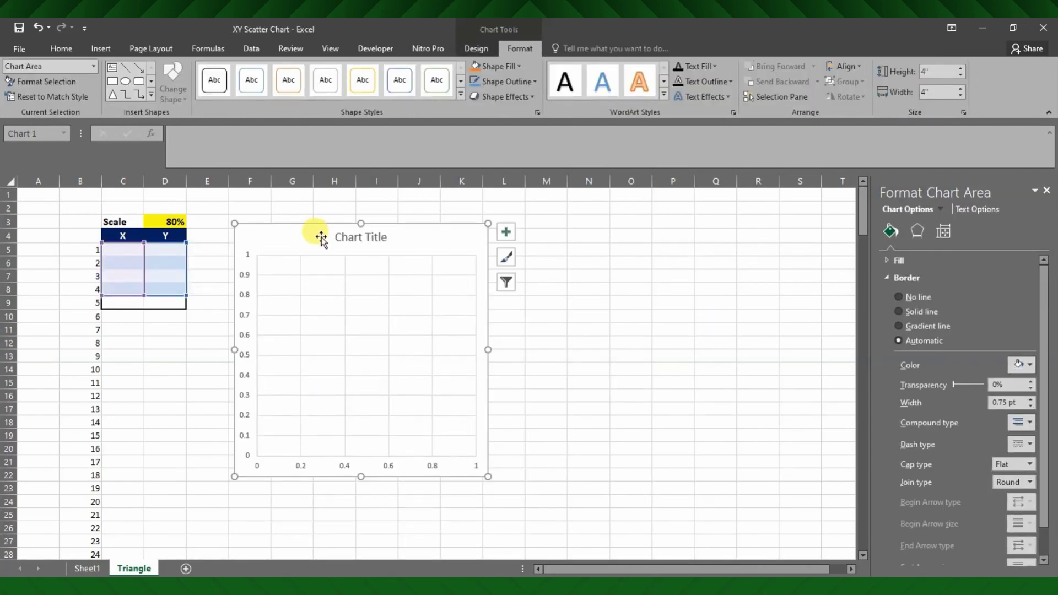
click(353, 237)
key(Delete)
Step: Enter the triangle's X and Y coordinates in C5:D8 as (0, 0), (0.5, 1), (1, 0) and (0, 0)
click(124, 249)
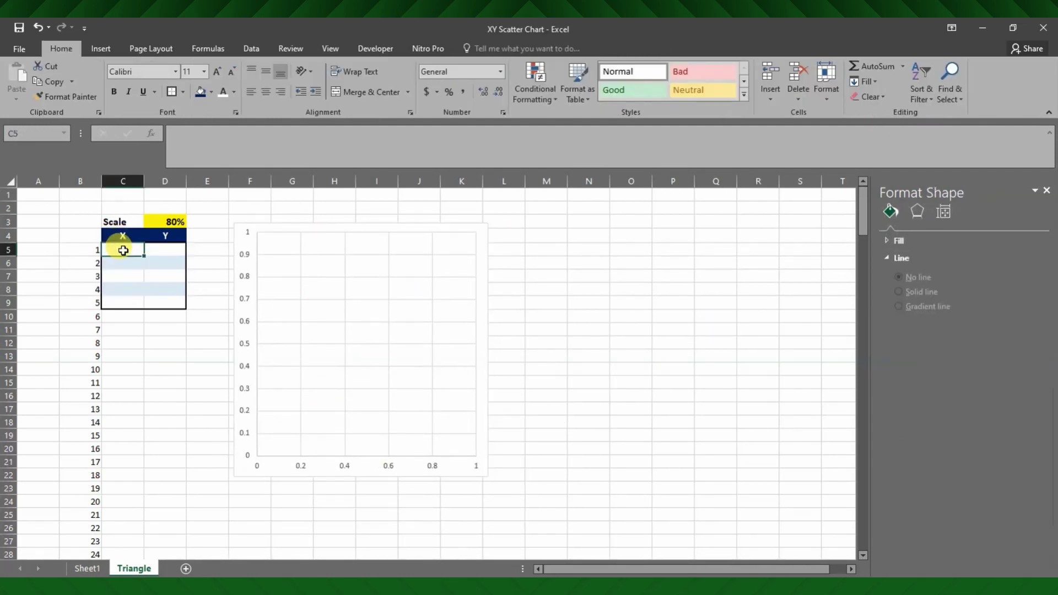
text(0)
key(Tab)
text(0)
key(Return)
text(0.5)
key(Tab)
text(1)
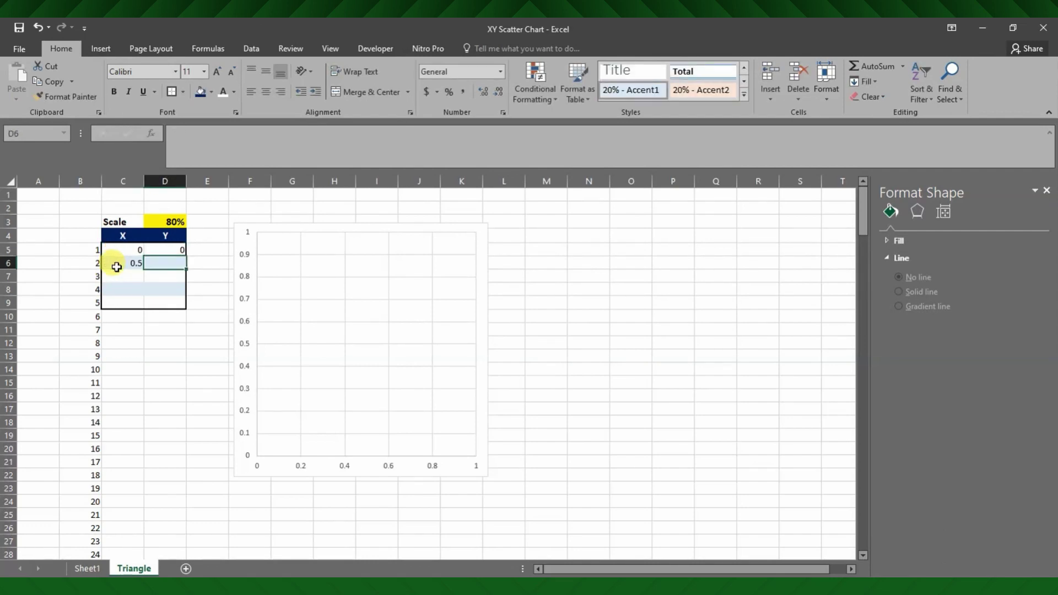
key(Return)
text(1)
key(Tab)
text(0)
key(Return)
text(0)
key(Tab)
text(0)
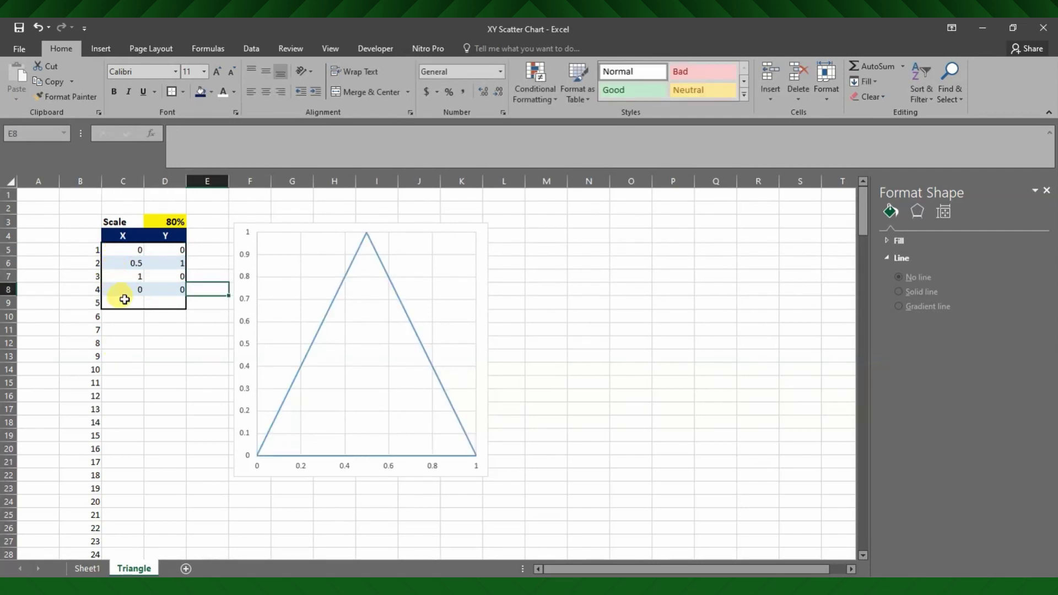
key(Return)
Step: Enter the formula =C5+(C6-C5)*$D$3 in cell C9
text(=)
click(132, 246)
text(+(C6-C5)
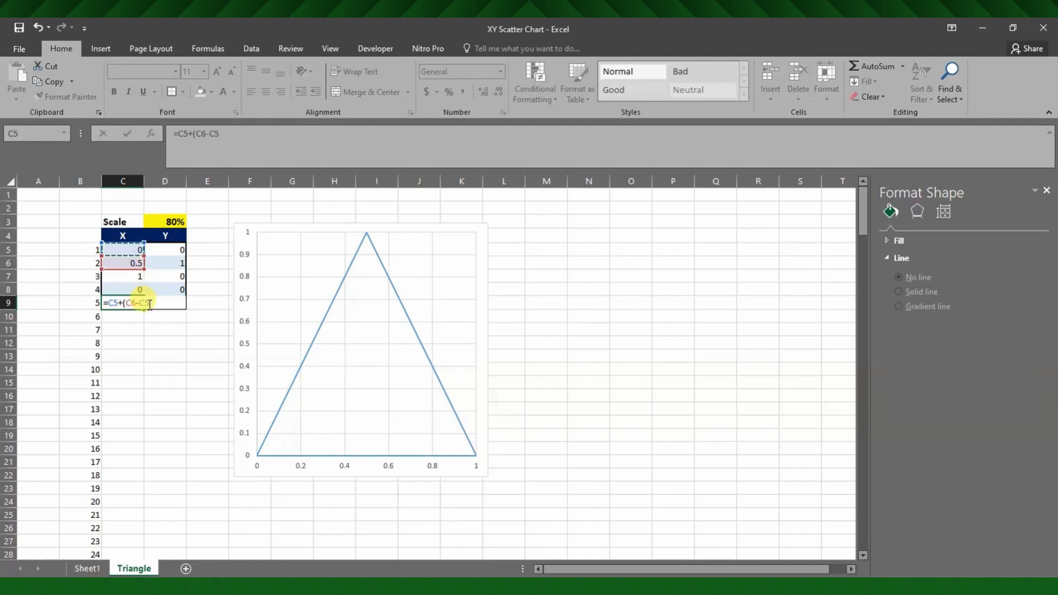
text()*)
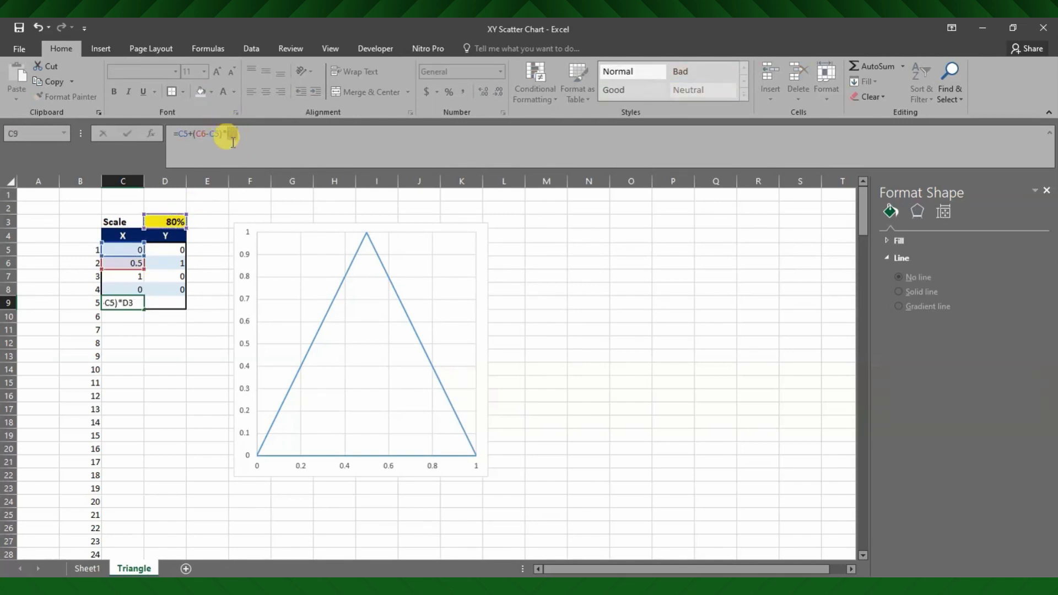
key(Return)
Step: Fill the C9 formula across to column D and down through row 205, and check the copied formula in D15
click(131, 303)
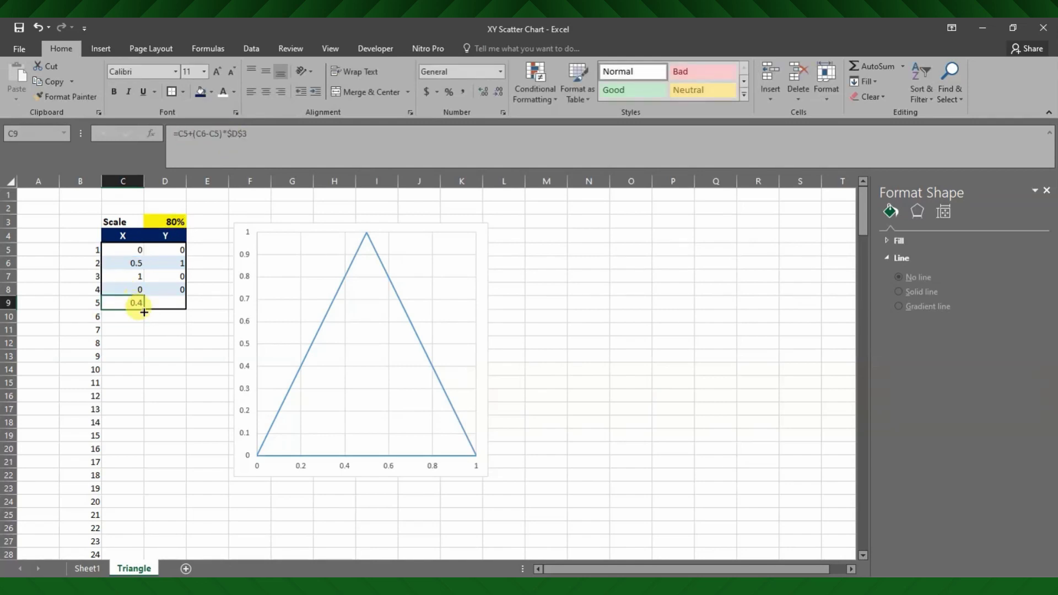
drag(174, 307, 171, 520)
scroll(470, 376, up, 20)
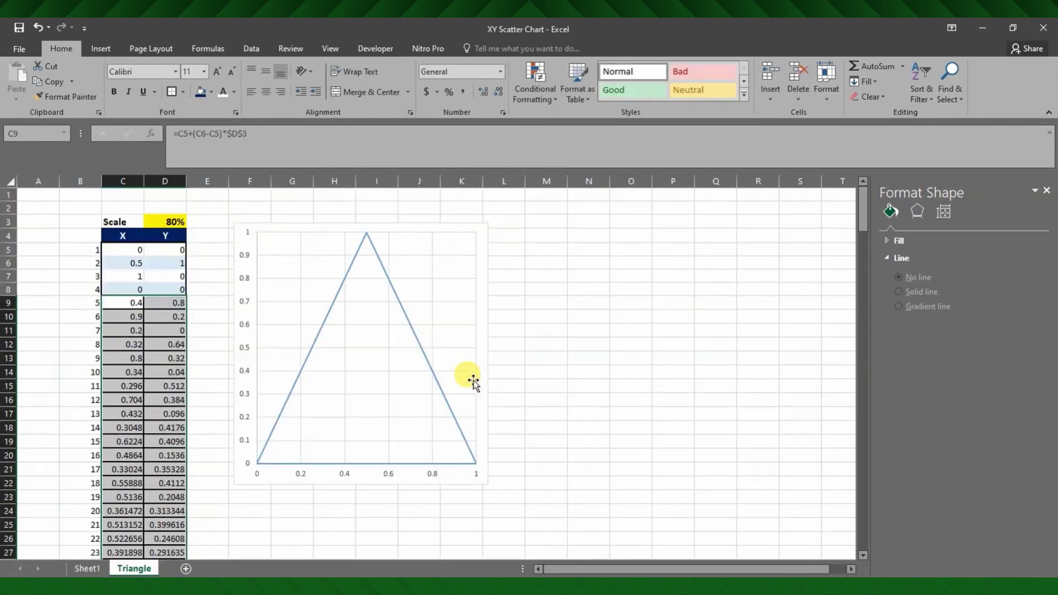
click(165, 386)
Step: Extend the chart series to X values C5:C205 and Y values D5:D205
click(360, 355)
click(477, 48)
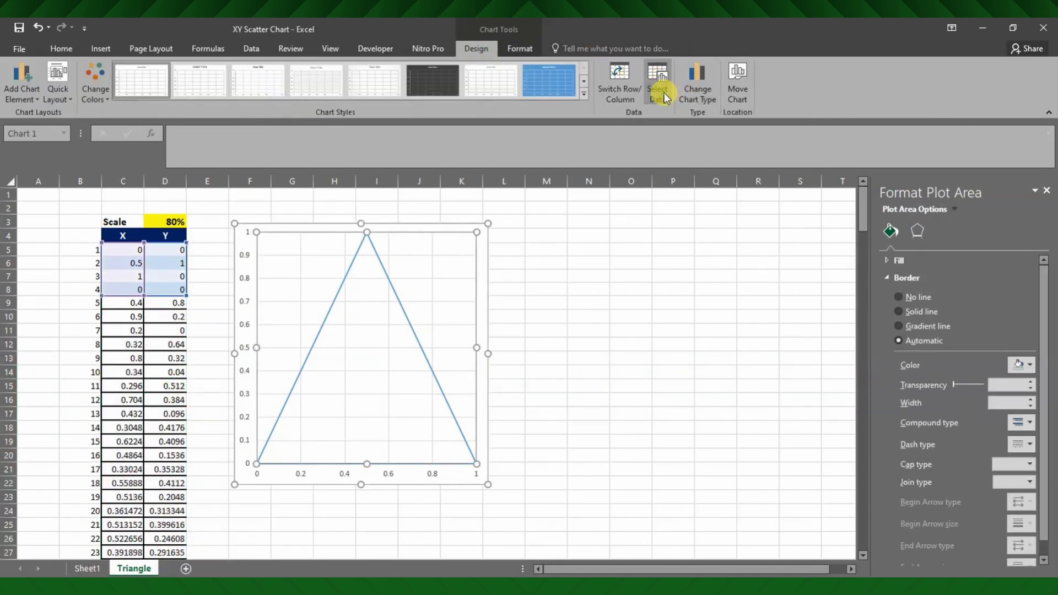
click(658, 82)
click(497, 332)
click(638, 339)
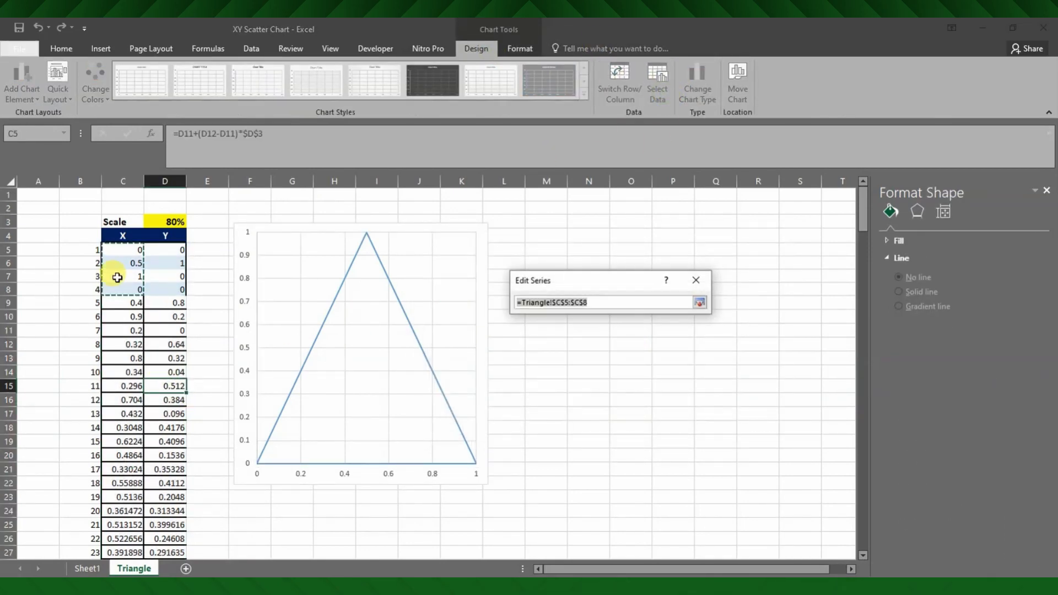
mouse_move(122, 250)
mouse_down()
mouse_move(123, 560)
mouse_move(123, 264)
mouse_up()
key(Return)
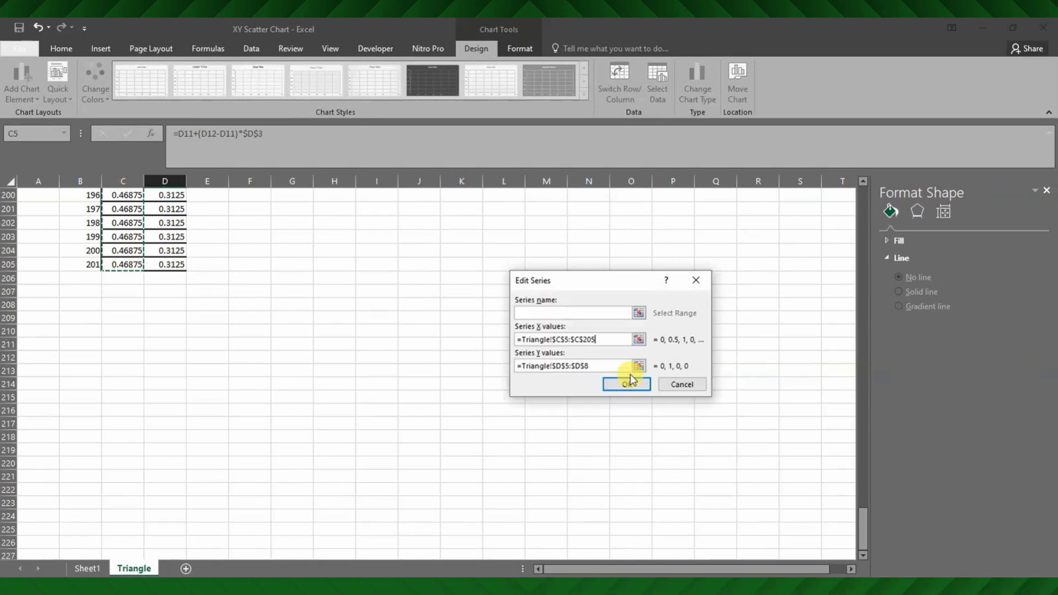
click(600, 366)
key(BackSpace)
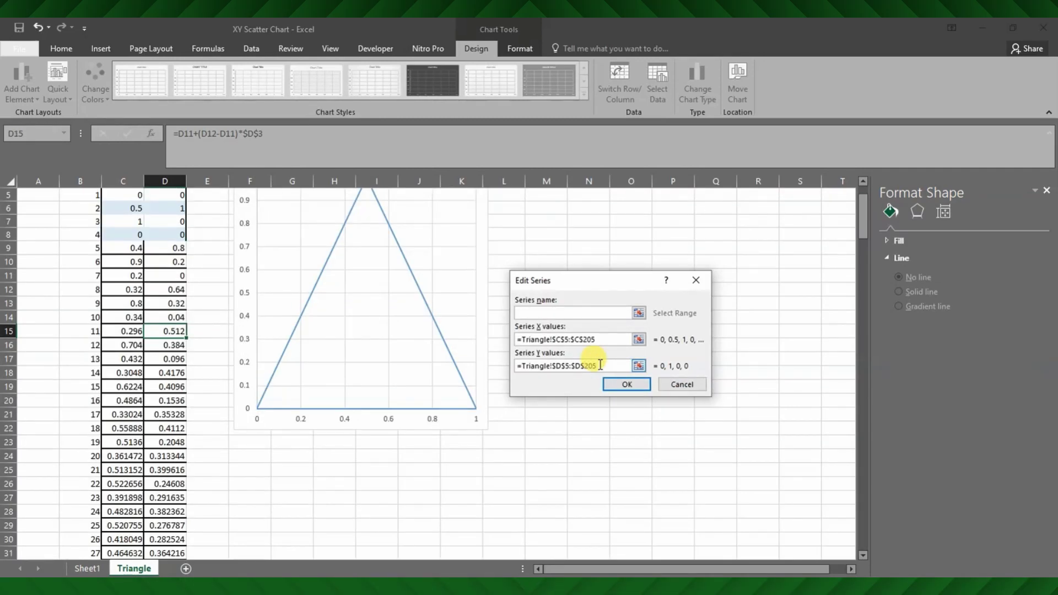
click(627, 384)
click(711, 425)
Step: Set the Scale value in D3 of the Triangle sheet to 94%
scroll(215, 280, up, 2)
click(165, 222)
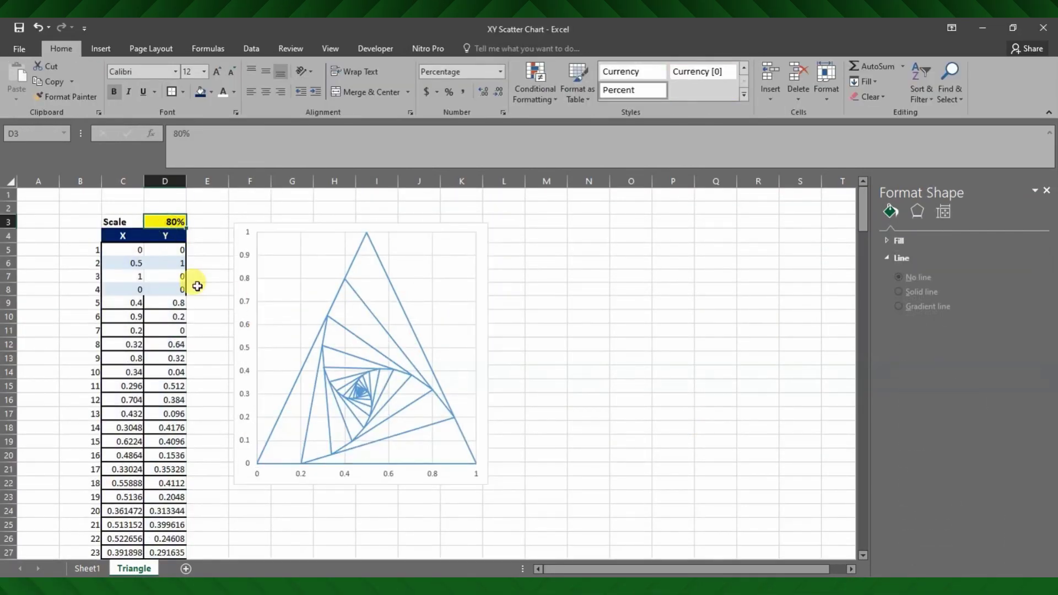
text(94)
key(Return)
click(526, 454)
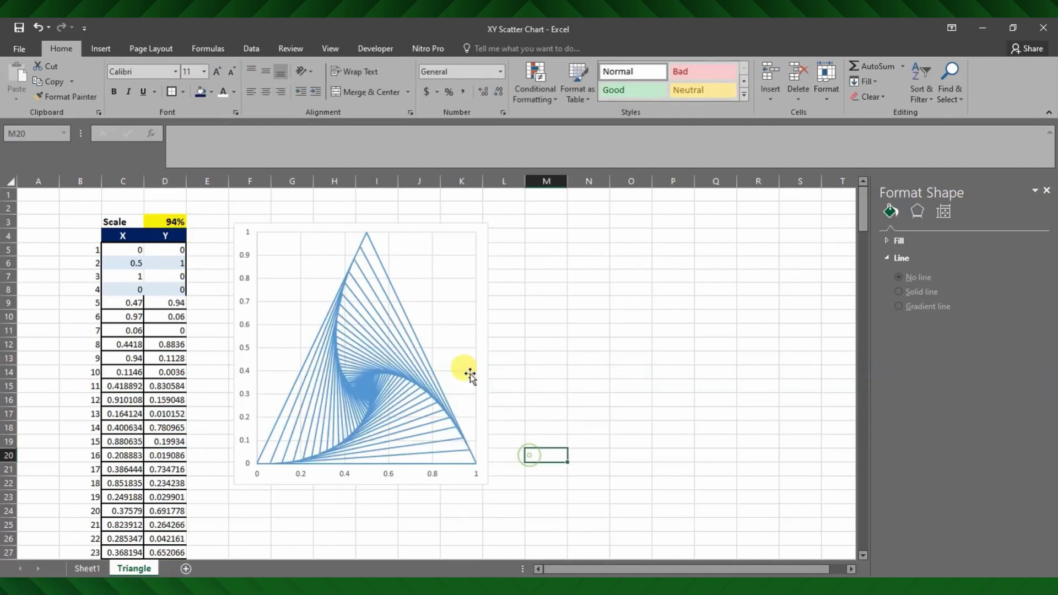
click(166, 223)
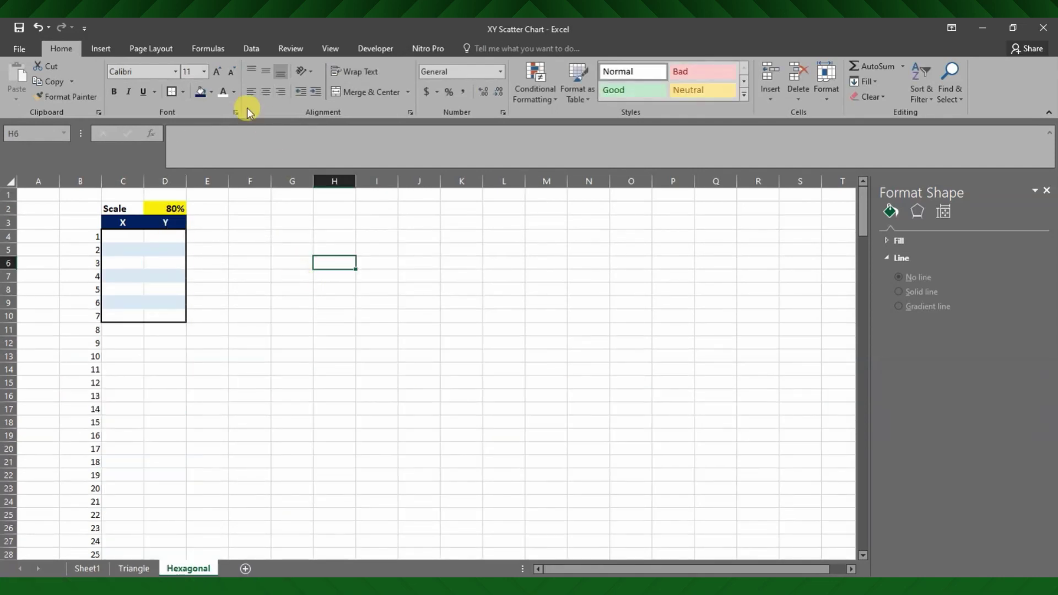
Step: Insert an empty Scatter with Straight Lines chart on the Hexagonal sheet
click(101, 48)
click(484, 97)
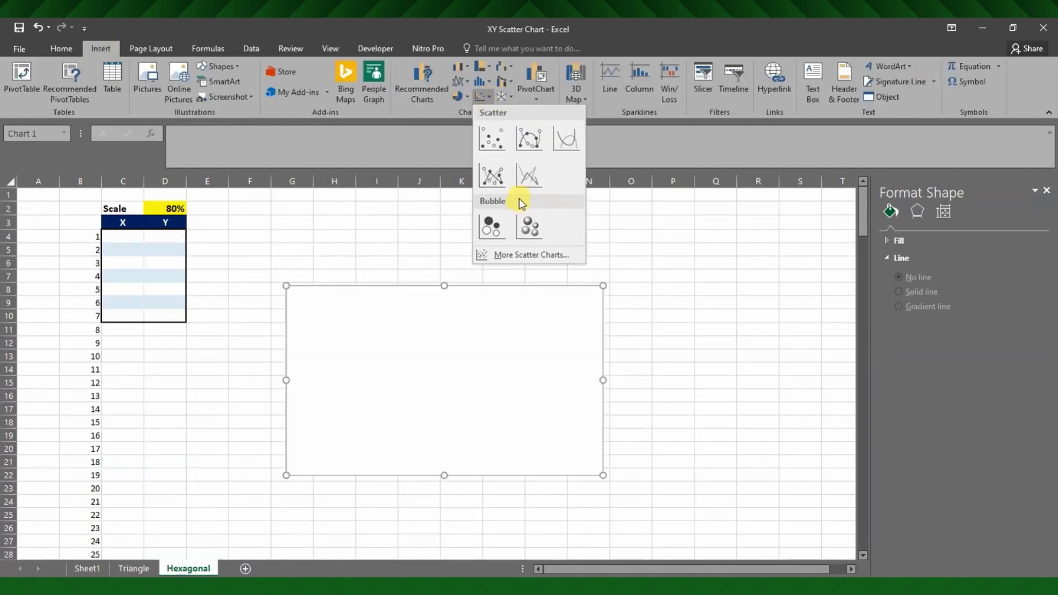
click(529, 175)
Step: Add a series to the Hexagonal sheet's chart with X values C4:C10 and Y values D4:D10
click(658, 83)
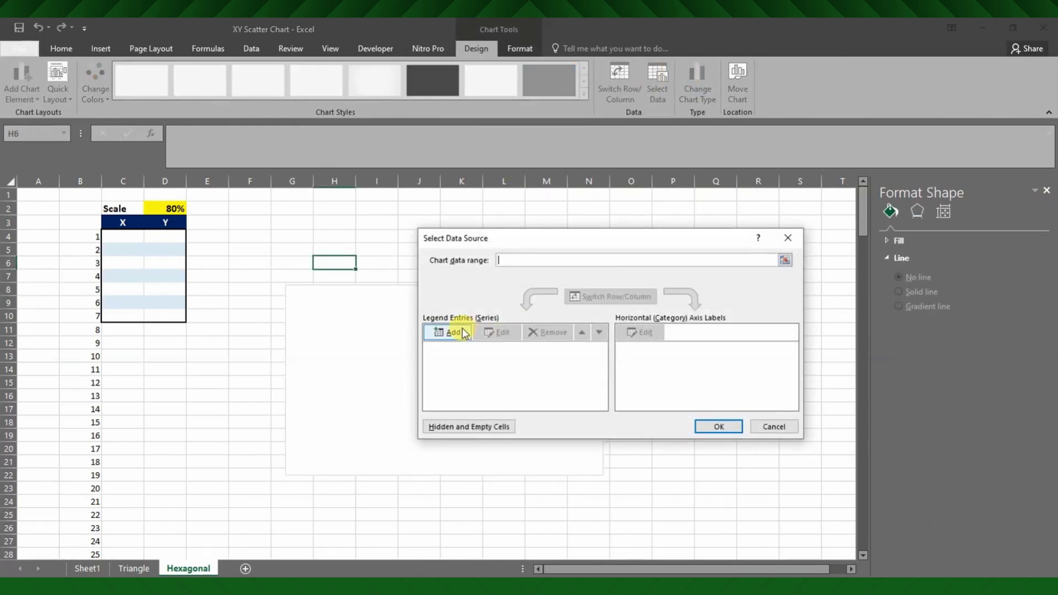
click(463, 333)
click(640, 336)
drag(124, 236, 137, 313)
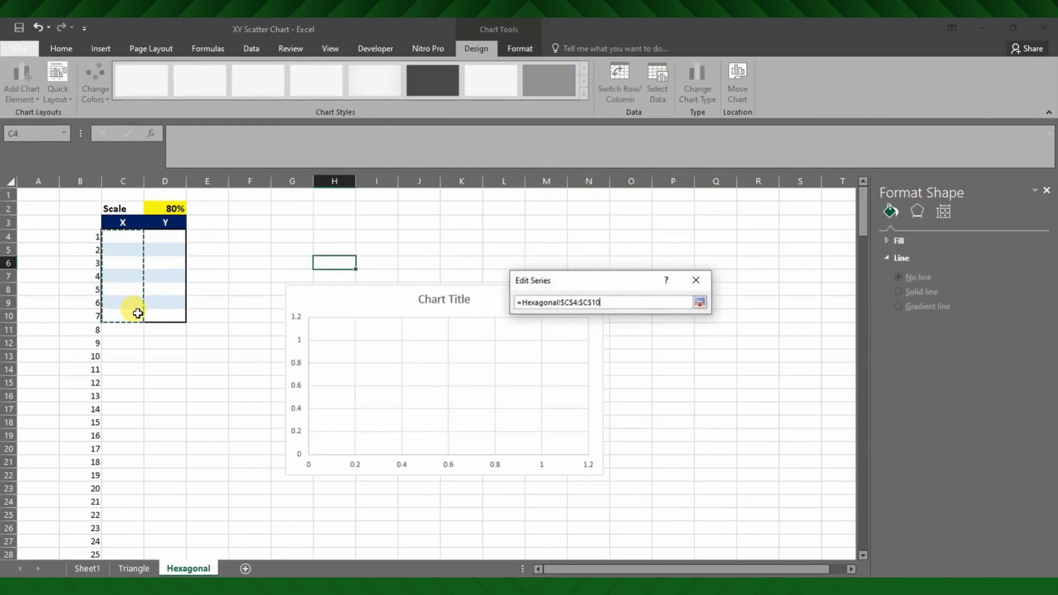
click(638, 366)
drag(176, 236, 173, 317)
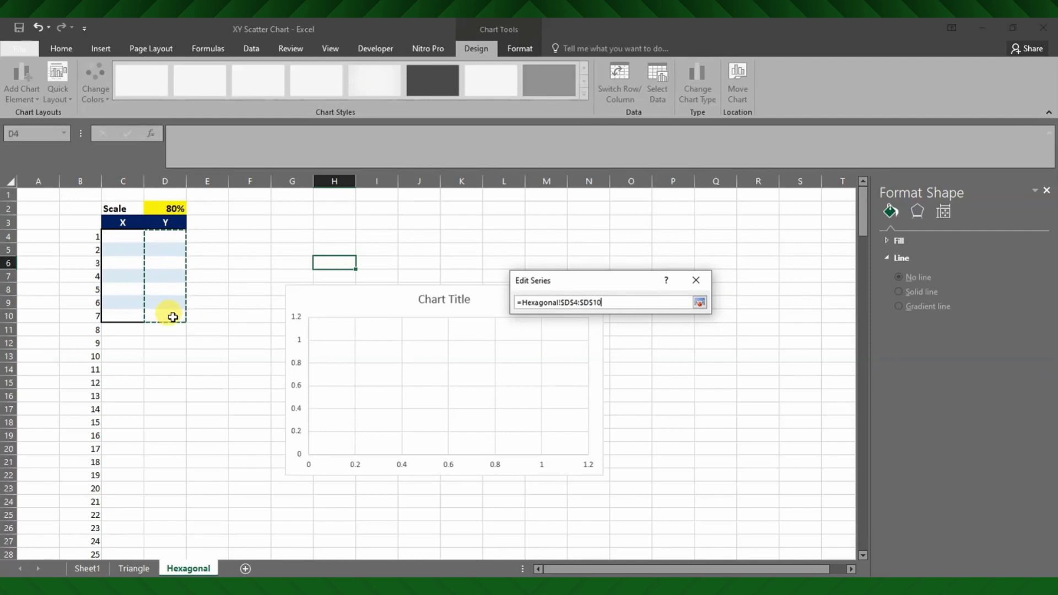
click(626, 386)
click(716, 424)
Step: Delete the chart title and set the vertical axis bounds to a minimum of -0.1 and a maximum of 1.5
click(444, 300)
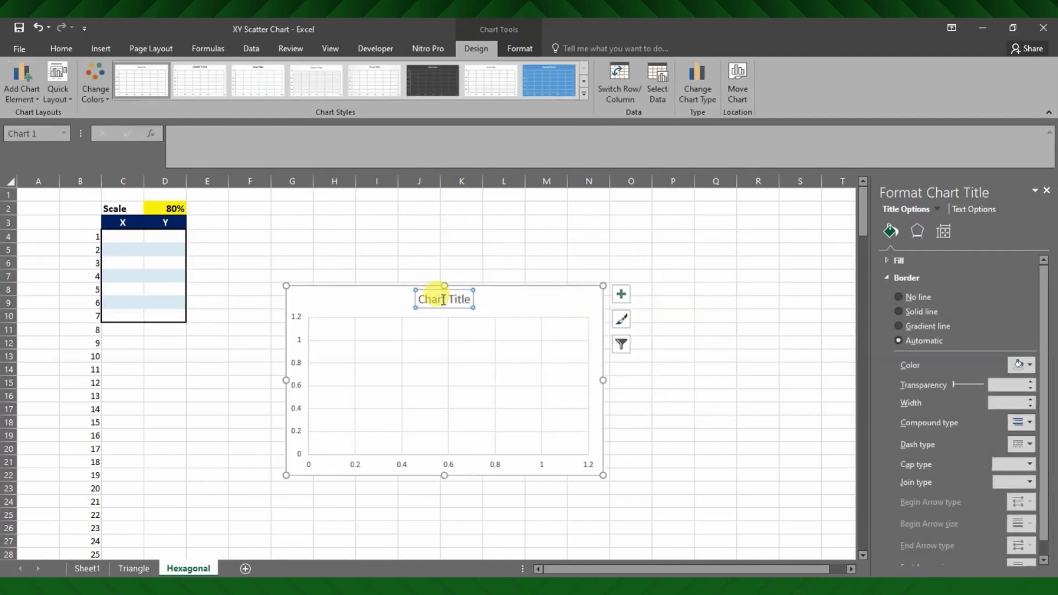
click(427, 324)
right_click(292, 323)
click(338, 456)
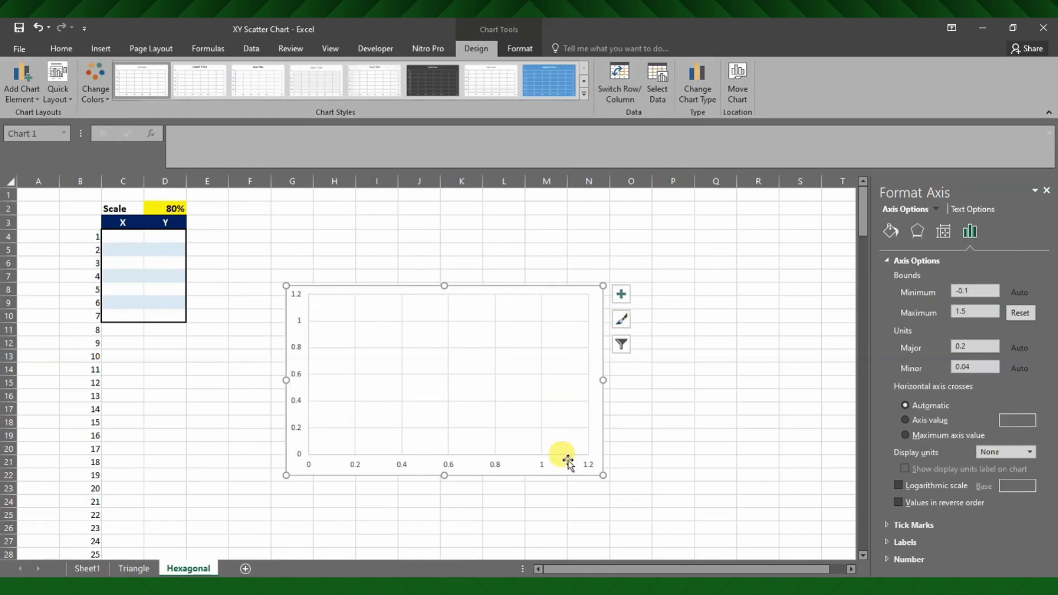
Step: Set the maximum bound of the chart's horizontal axis to 1
right_click(402, 465)
click(430, 452)
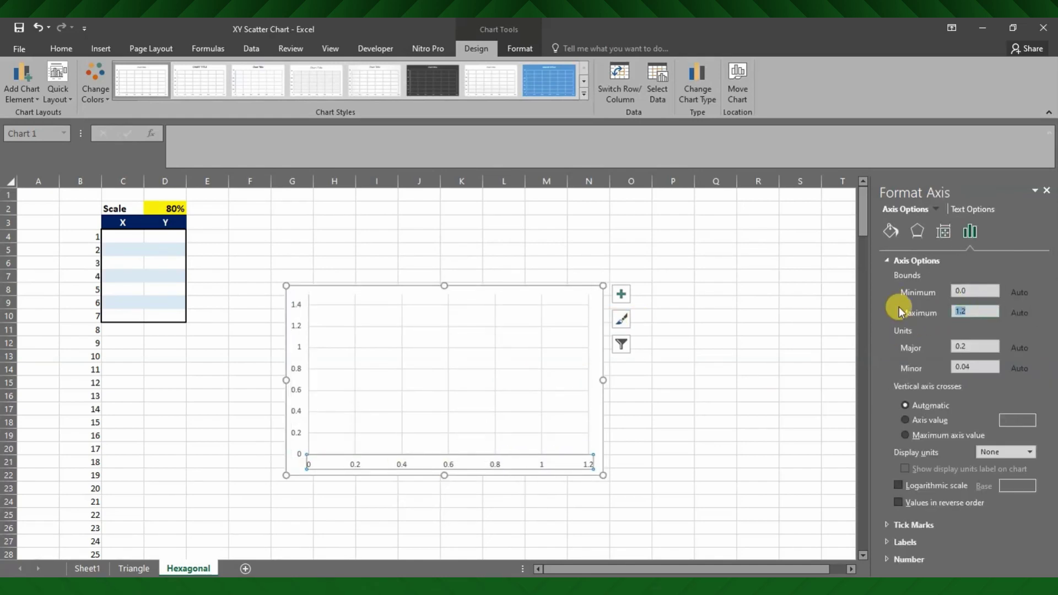
text(1)
click(685, 382)
Step: Resize the chart so it ends at about column L and extends up to about row 4
click(602, 373)
drag(603, 373, 502, 381)
drag(394, 286, 394, 232)
Step: Set the maximum bound of the chart's vertical axis to 1.6
click(300, 279)
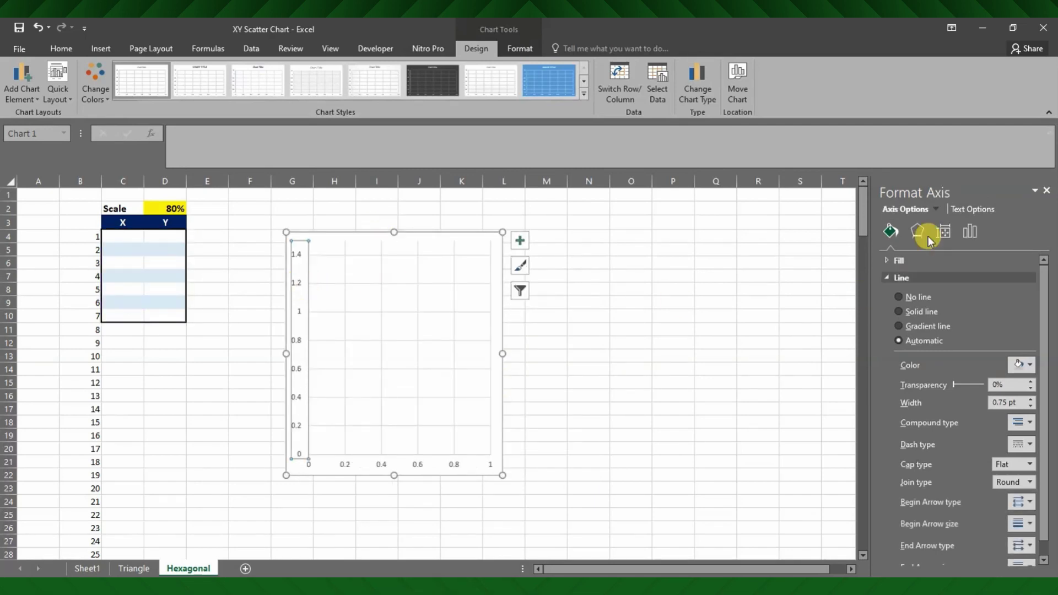
click(970, 232)
click(887, 263)
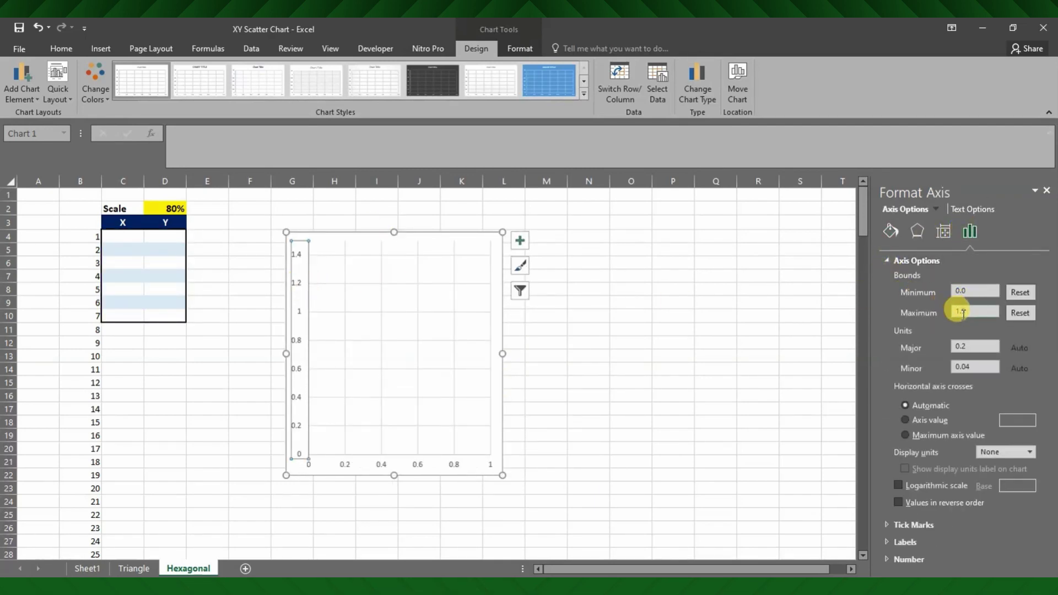
click(673, 342)
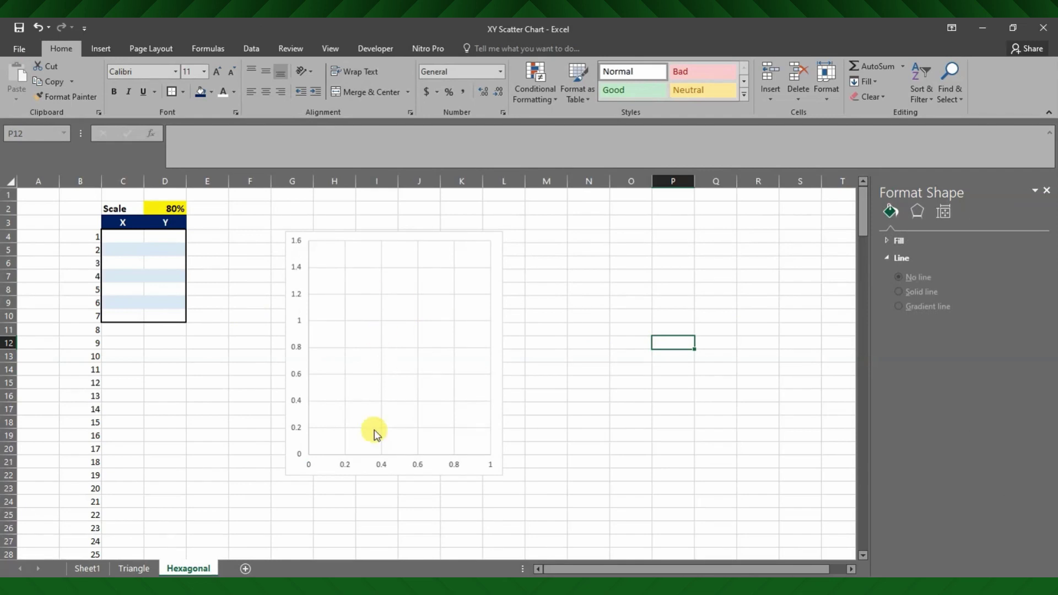
Step: Enter the hexagon's first two points in C4:D5, X 0.5 with Y 0 and X 0 with Y 0.5
click(124, 243)
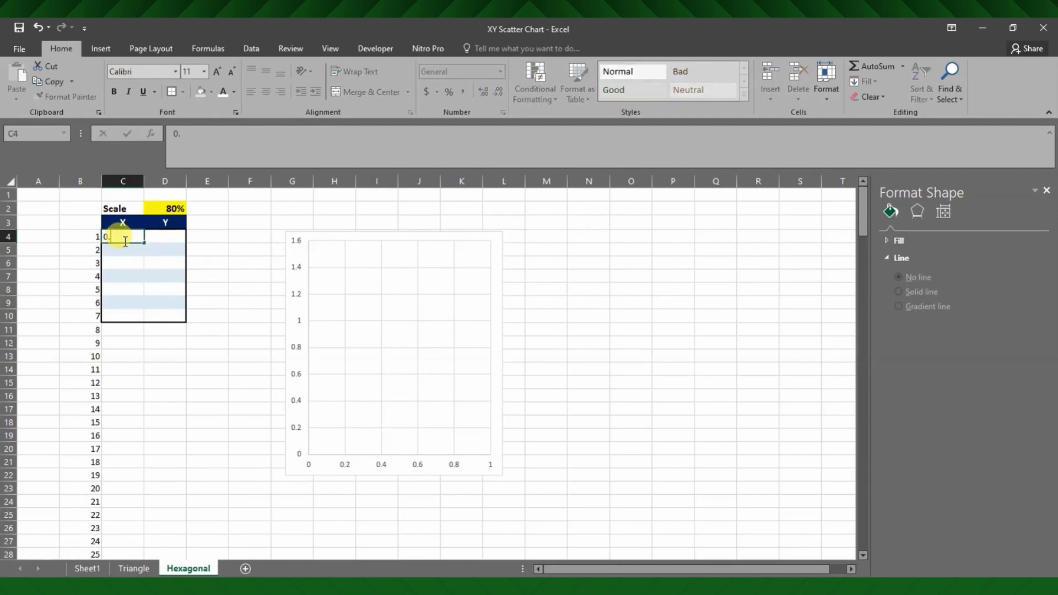
text(0.5)
key(Return)
text(0)
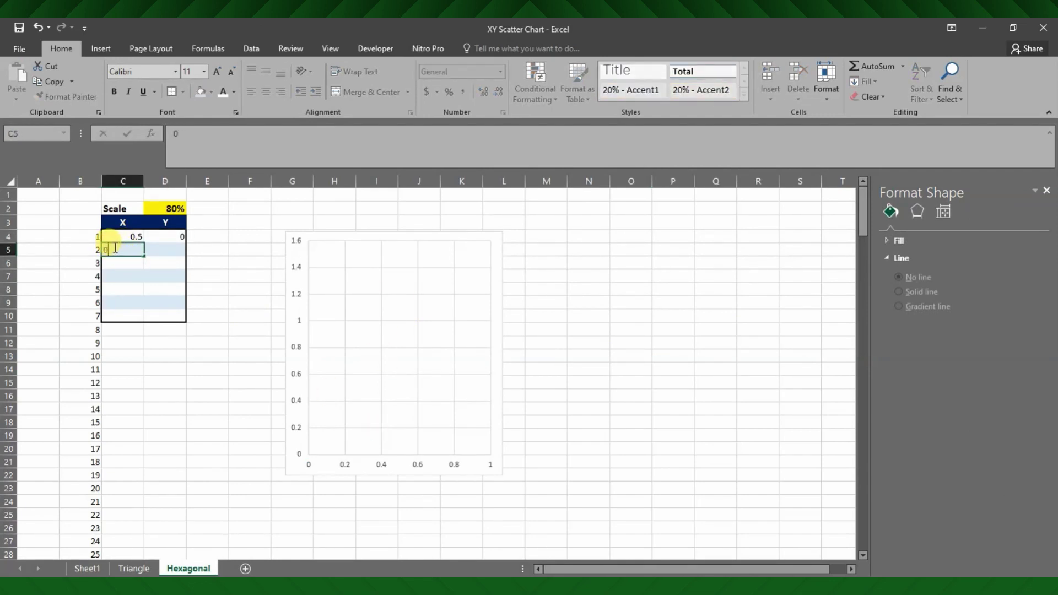
key(Tab)
text(0.5)
key(Tab)
Step: Complete the hexagon's points in C6:D10 with the X,Y pairs 0,1; 0.5,1.5; 1,1; 1,0.5; and 0.5,0
click(128, 268)
text(0)
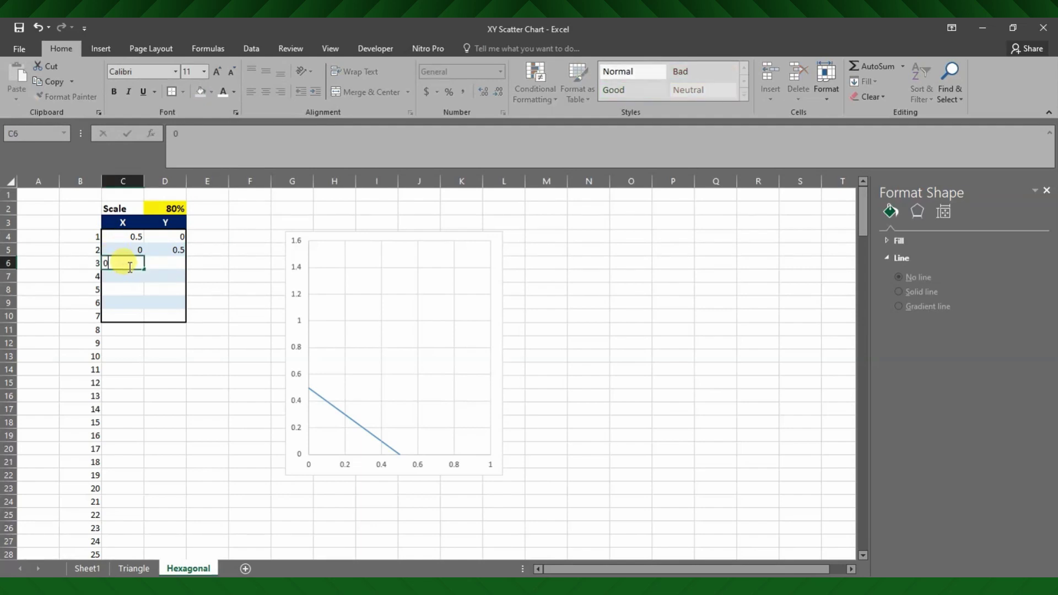
key(Tab)
text(1)
key(Tab)
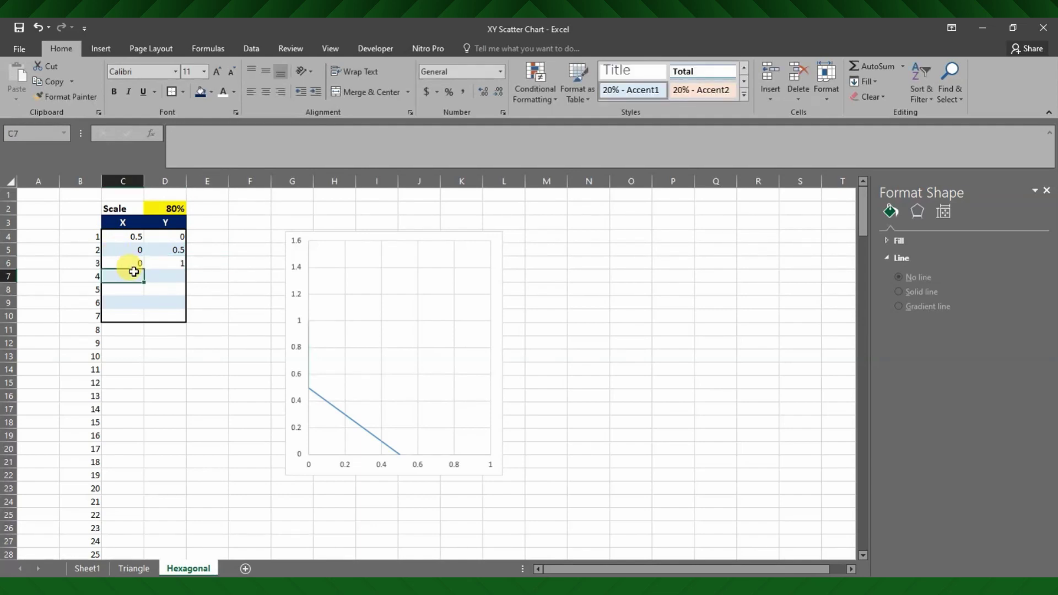
text(0.5)
key(Tab)
text(1.5)
key(Tab)
click(137, 291)
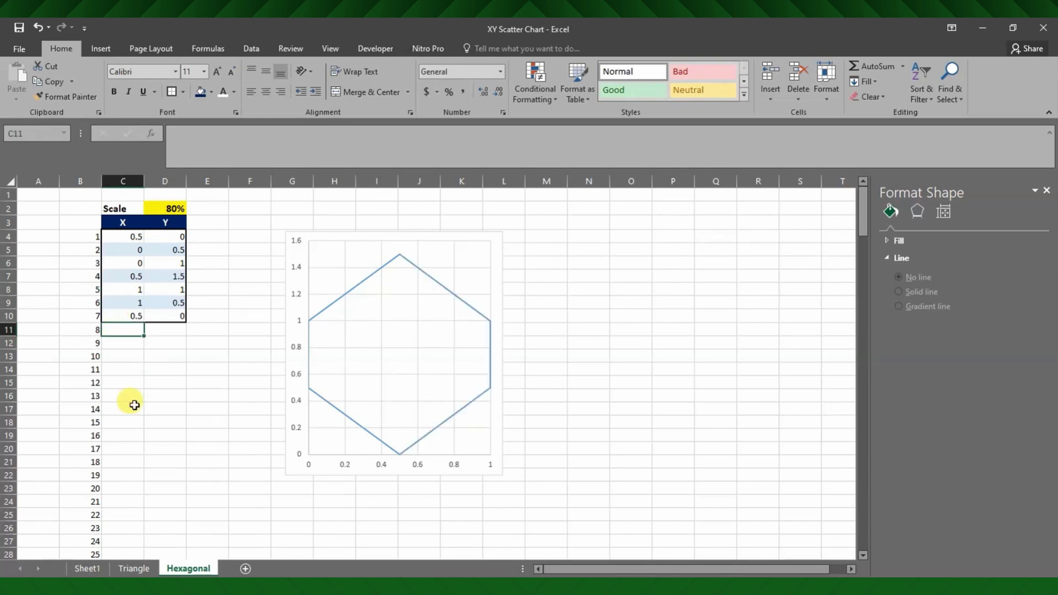
Step: Enter the formula =C4+(C5-C4)*$D$2 in C11 and fill it across to D11
text(=)
click(130, 237)
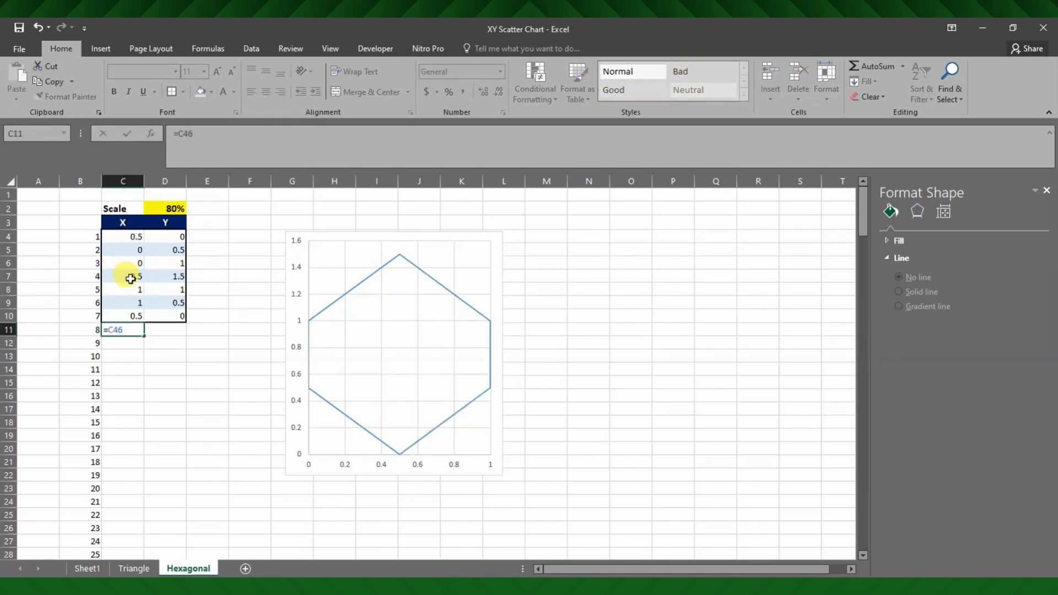
text(-)
click(119, 237)
double_click(232, 137)
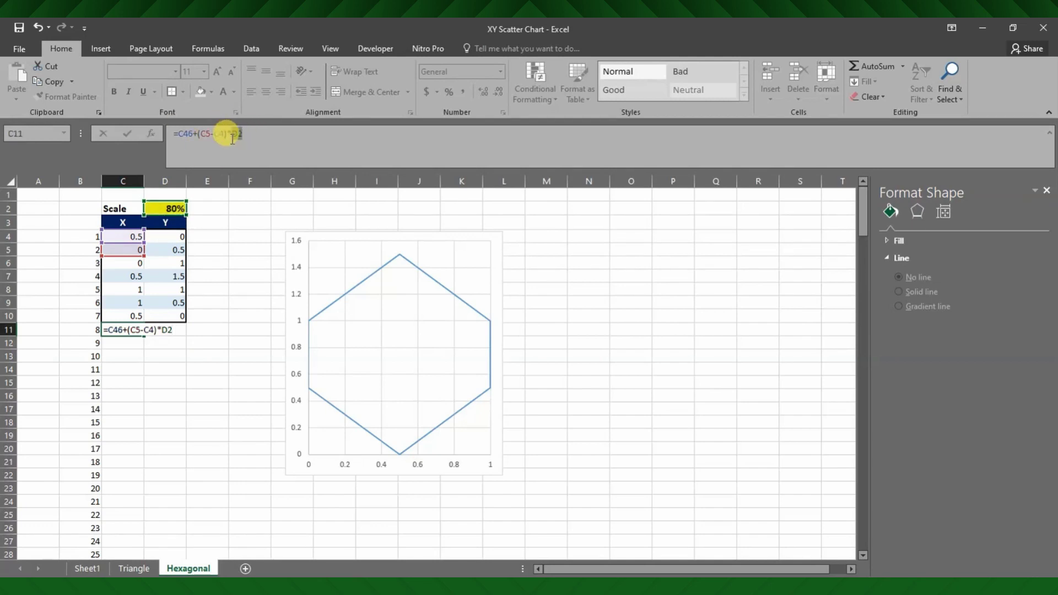
key(Return)
drag(144, 337, 186, 336)
Step: Extend the chart series on the Hexagonal sheet to X values C4:C203 and Y values D4:D203
click(432, 359)
click(475, 48)
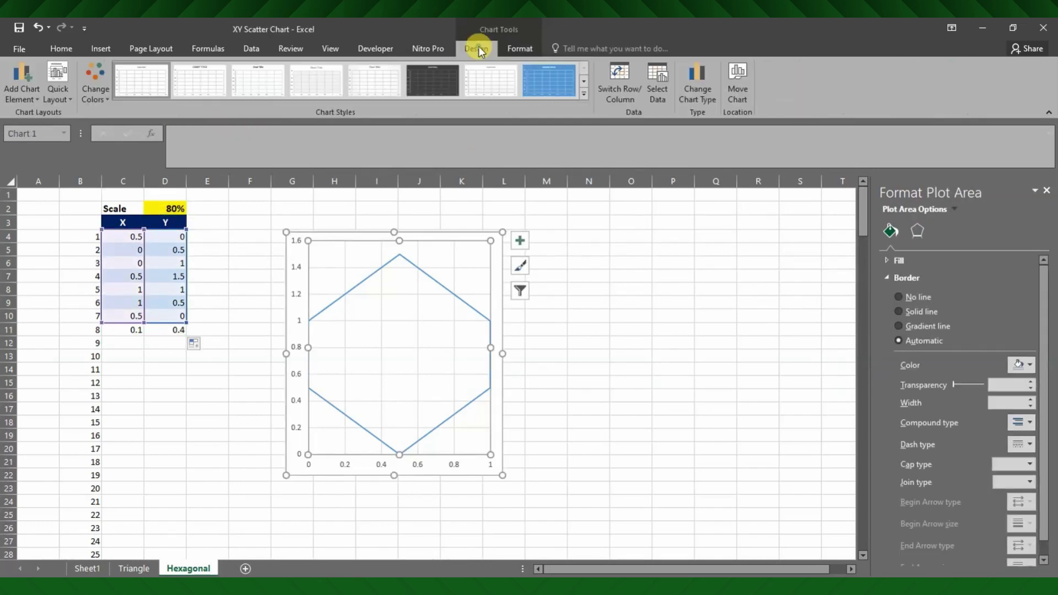
click(658, 90)
click(496, 333)
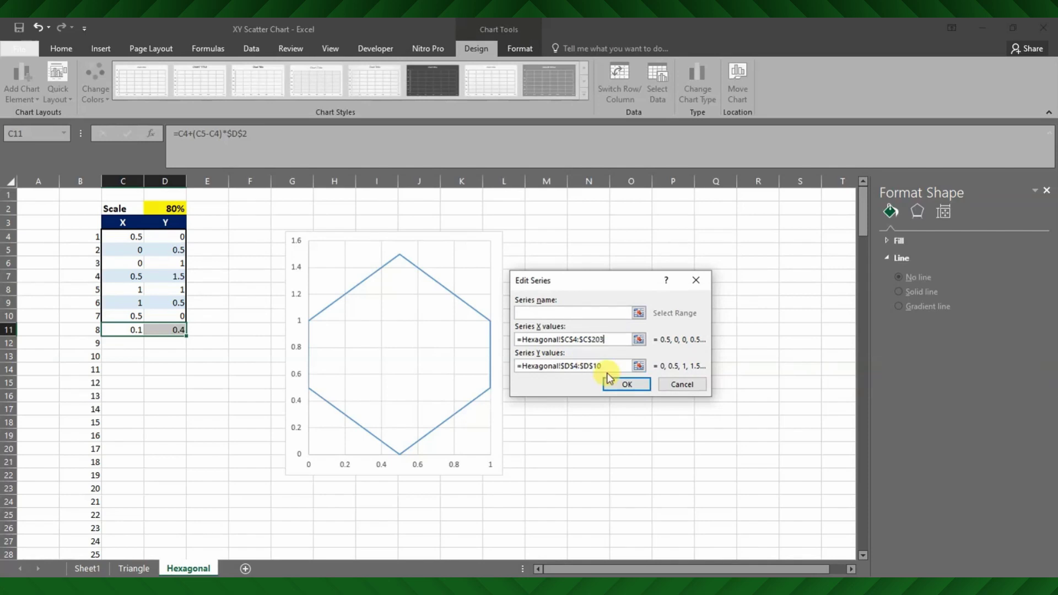
text(03)
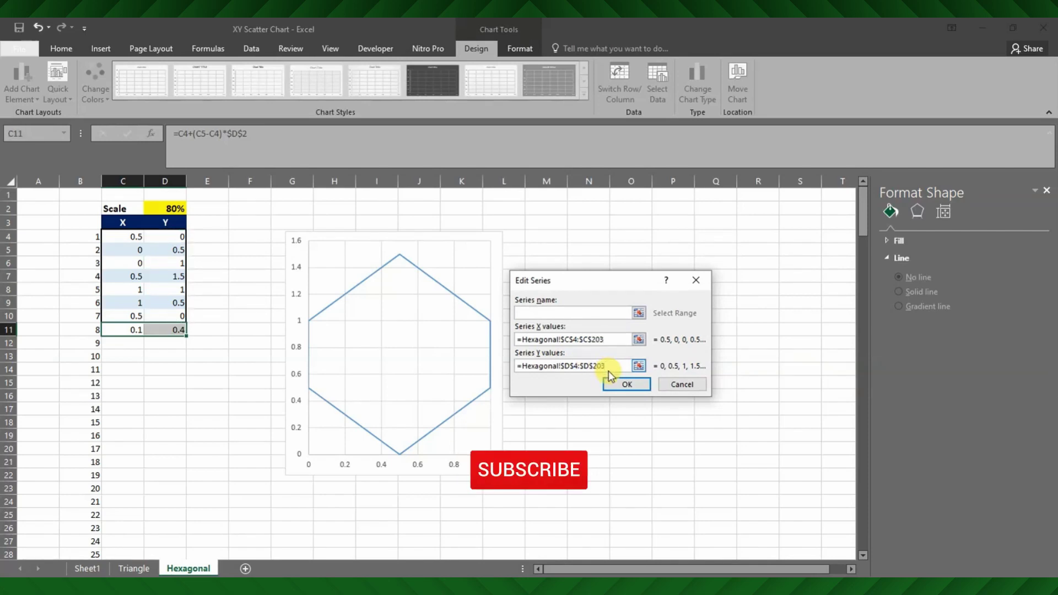
click(613, 382)
click(719, 427)
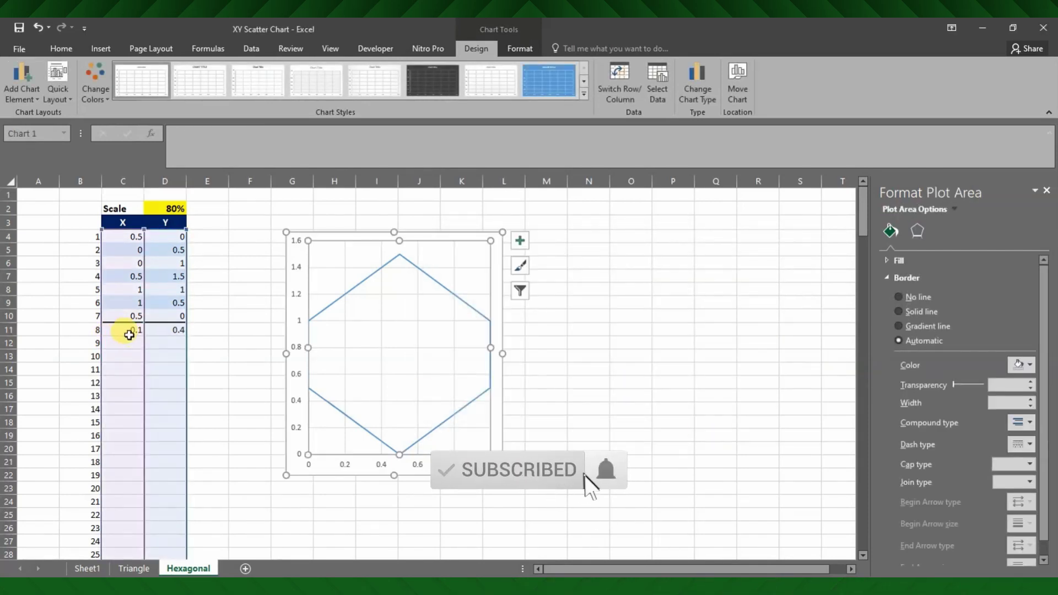
Step: Fill the C11:D11 formulas down the numbered rows and set the Scale value in D2 to 93%
drag(130, 331, 182, 331)
double_click(187, 337)
click(175, 208)
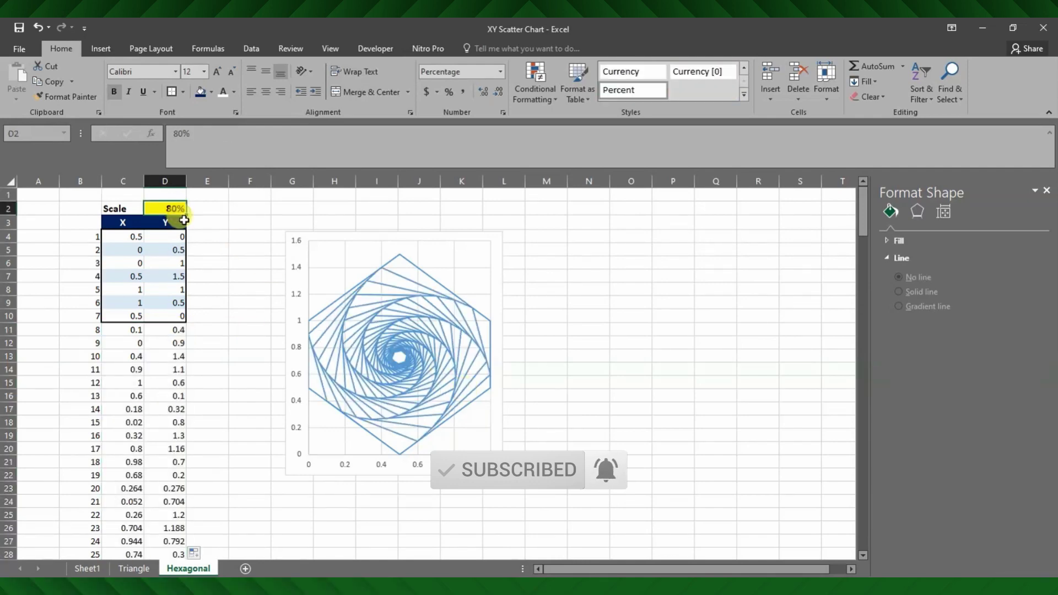
text(93)
key(Return)
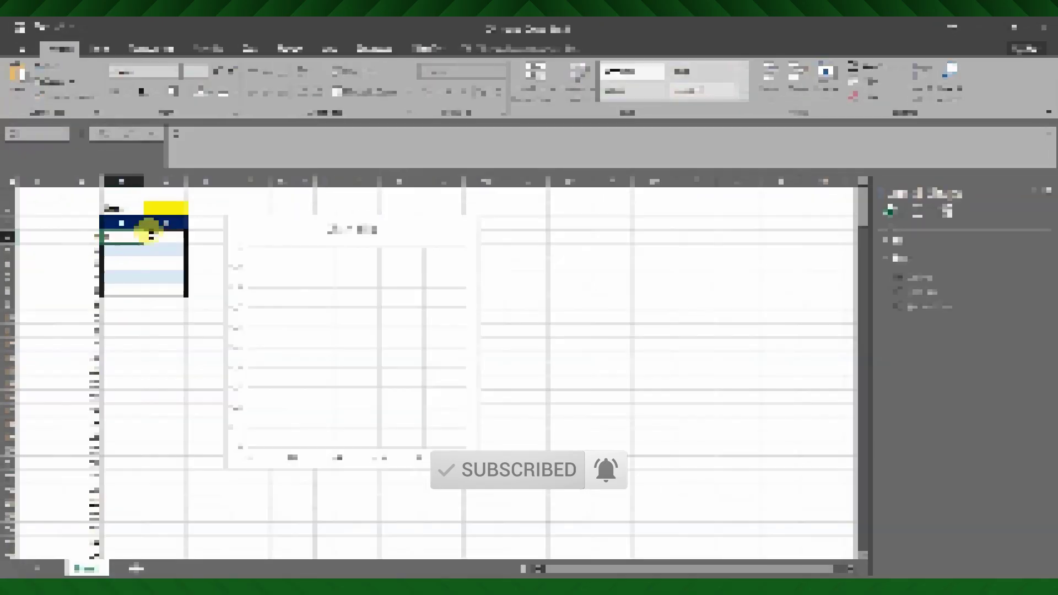
Step: Enter the square's first three X,Y points in C4:D6 of Sheet1 as 0,0; 0,1; and 1,1
text(0)
click(128, 252)
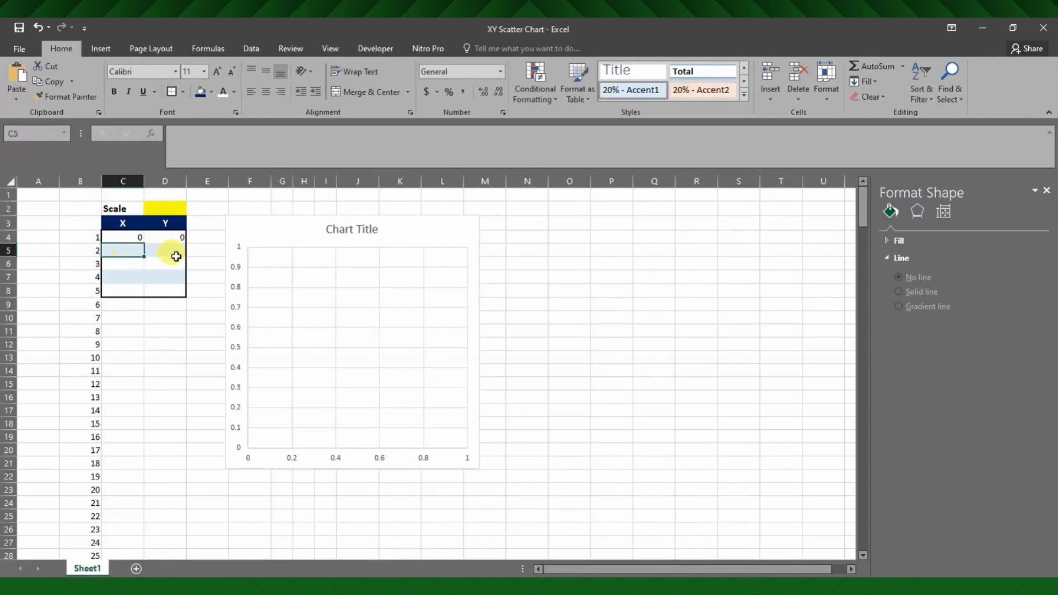
text(0)
click(173, 251)
text(1)
click(113, 265)
text(1)
click(165, 265)
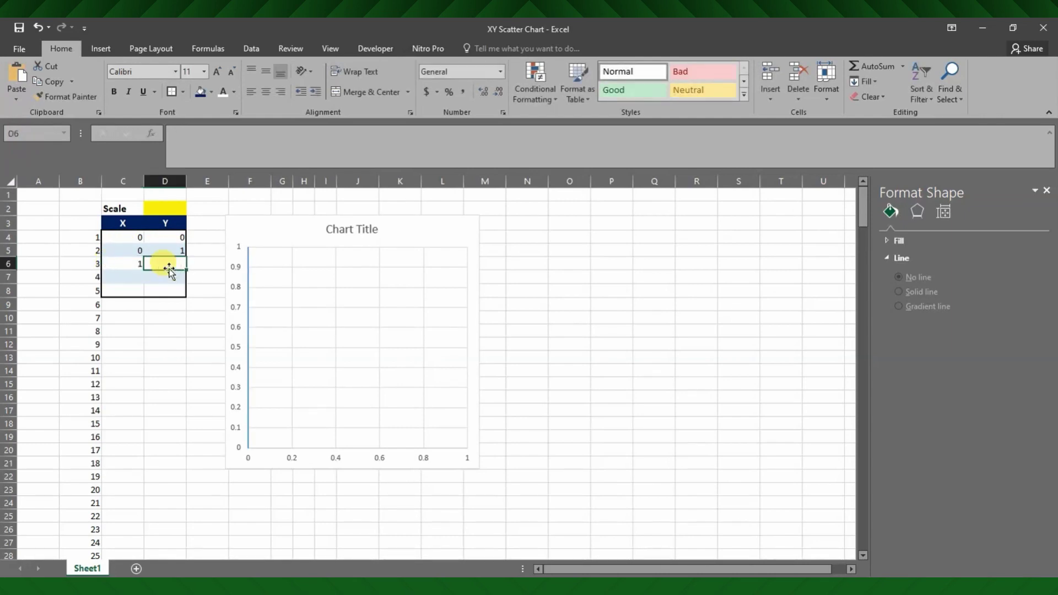
text(1)
Step: Enter the square's remaining X,Y points in C7:D8 of Sheet1 as 1,0 and 0,0
click(138, 278)
text(1)
click(160, 276)
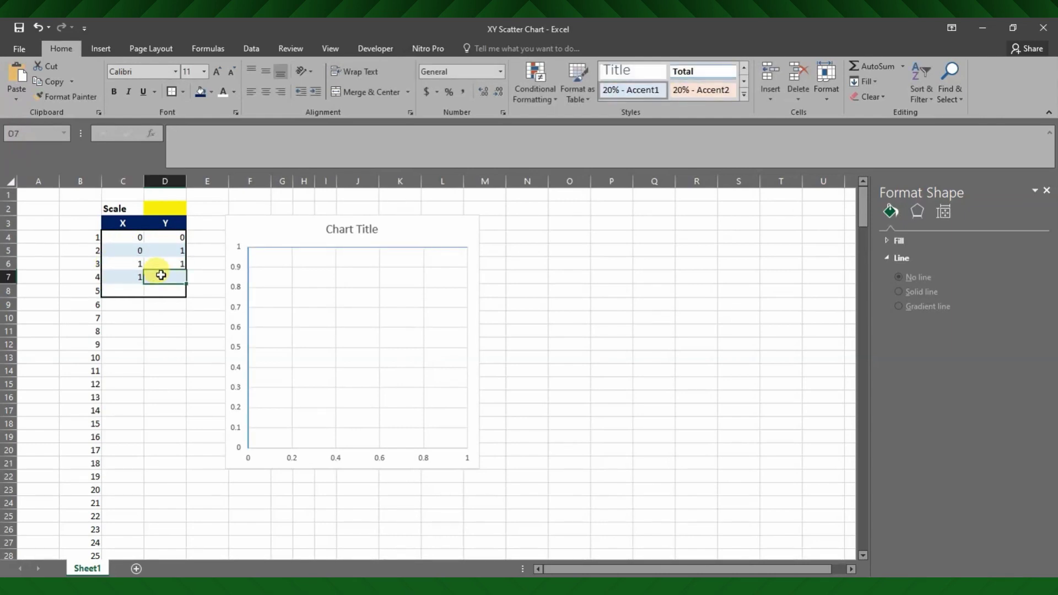
text(0)
click(139, 289)
text(0)
click(165, 291)
text(0)
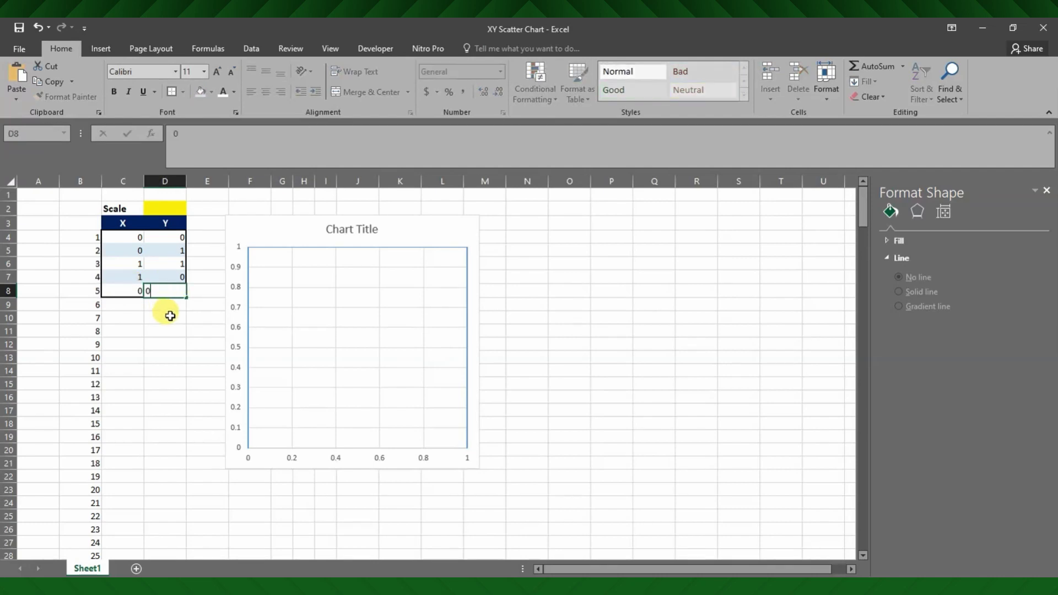
click(191, 331)
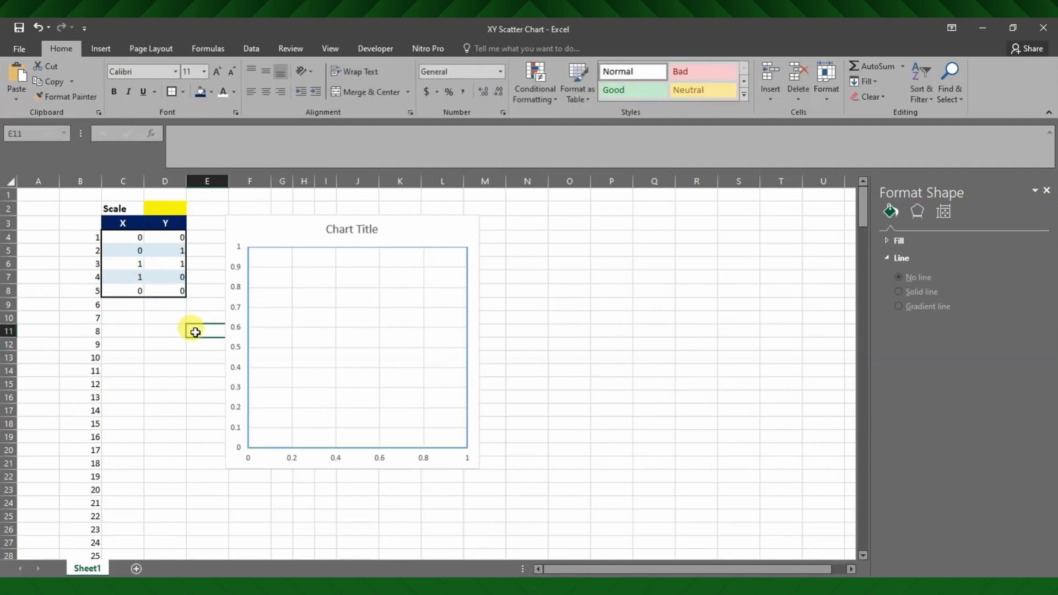
Step: Select the plot area of the square's chart on Sheet1
key(Down)
key(Down)
key(Down)
key(Down)
key(Down)
click(350, 338)
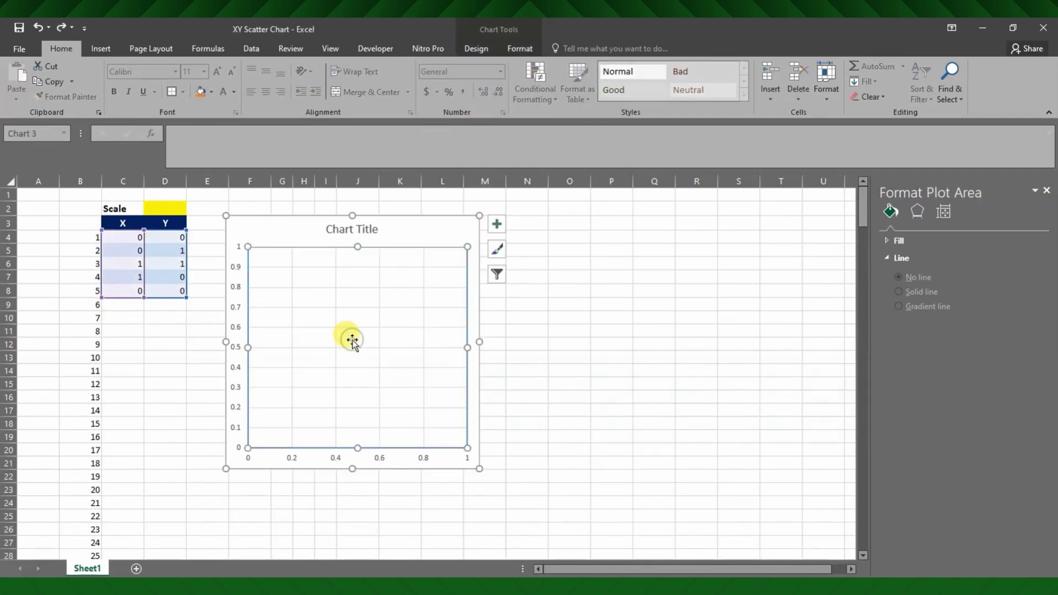